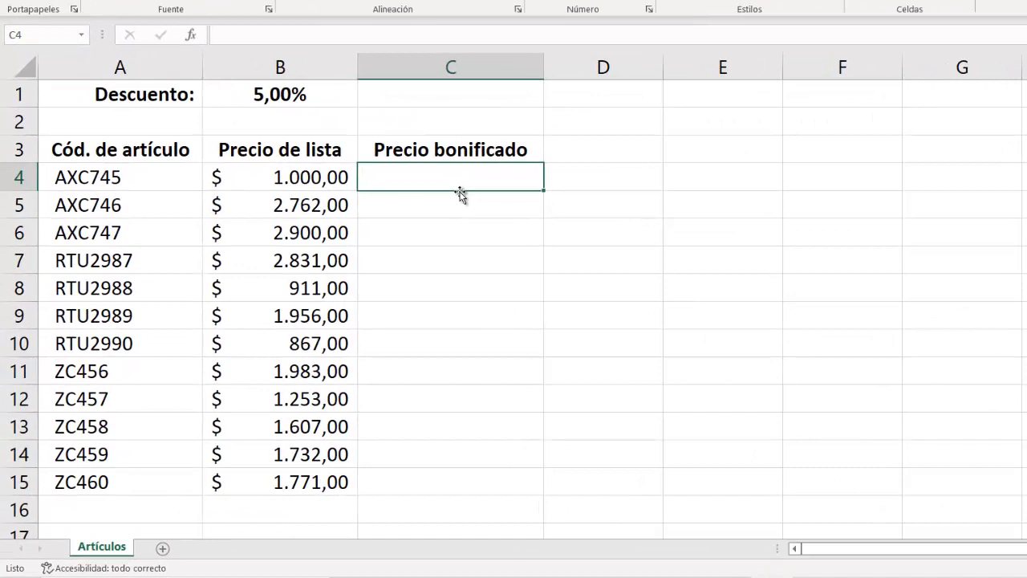
# - Enter the formula =B4-B4*$B$1 in C4 to calculate the discounted price of article AXC745
pyautogui.write('=')
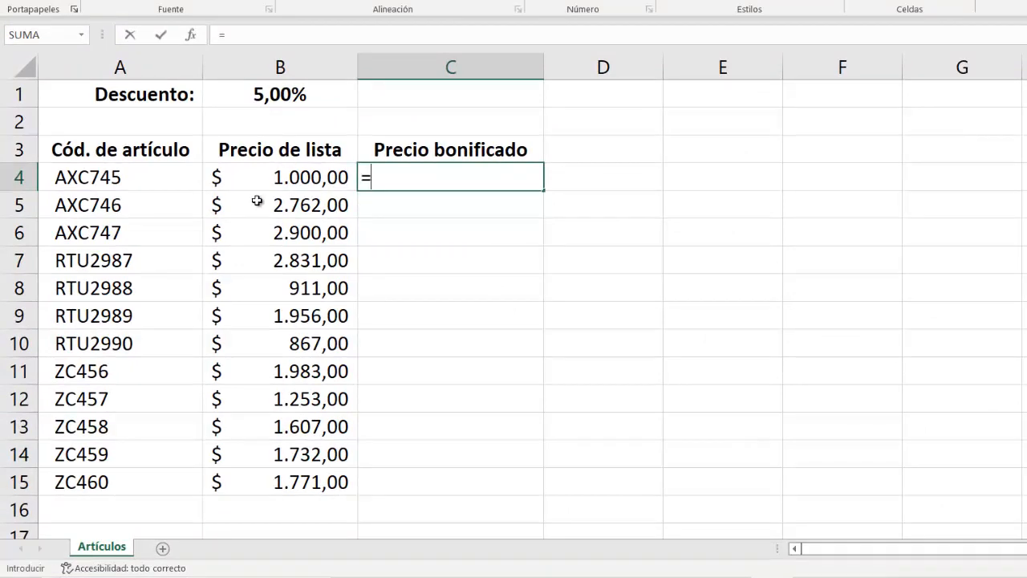
pyautogui.click(280, 182)
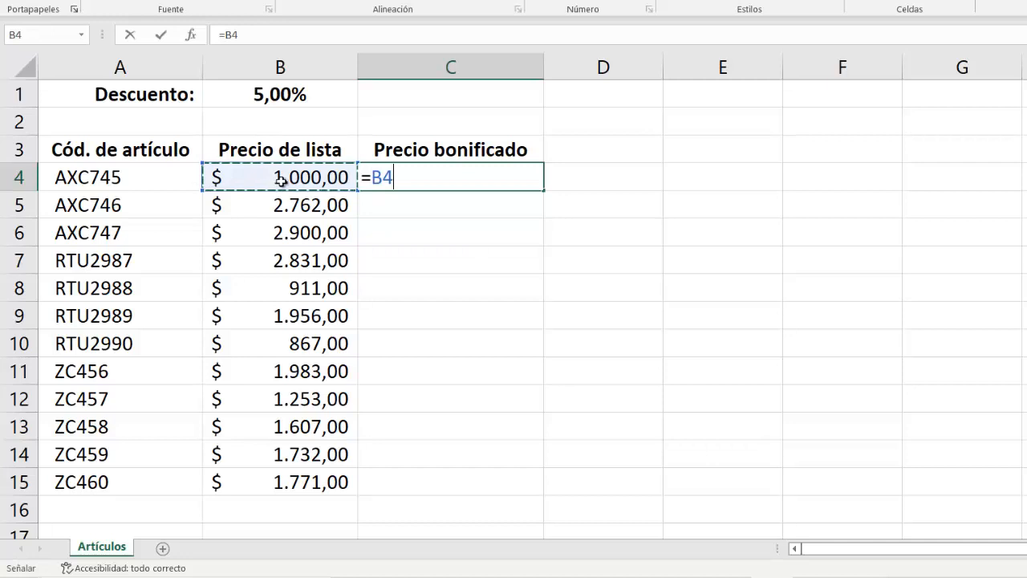
pyautogui.write('-')
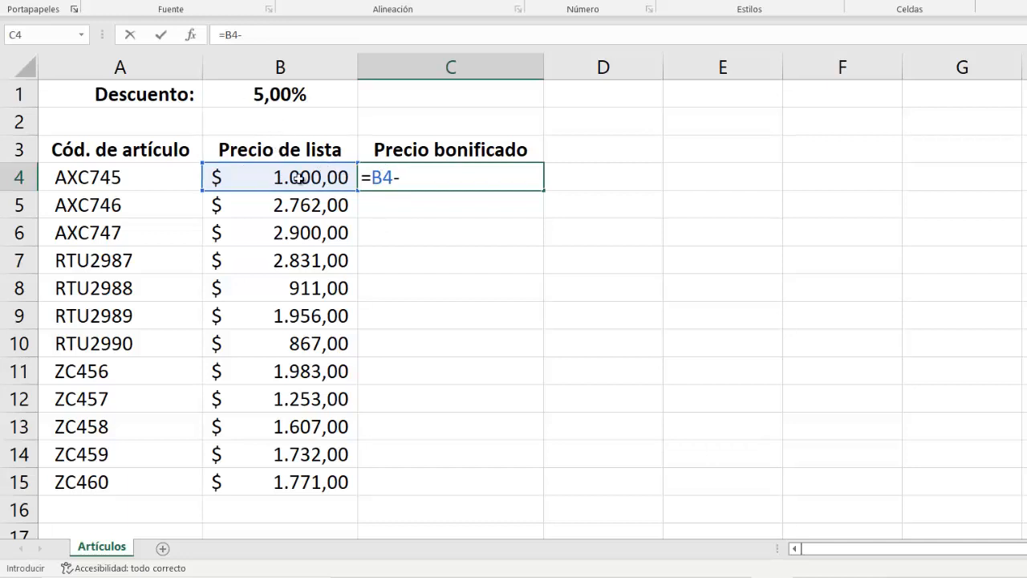
pyautogui.click(272, 95)
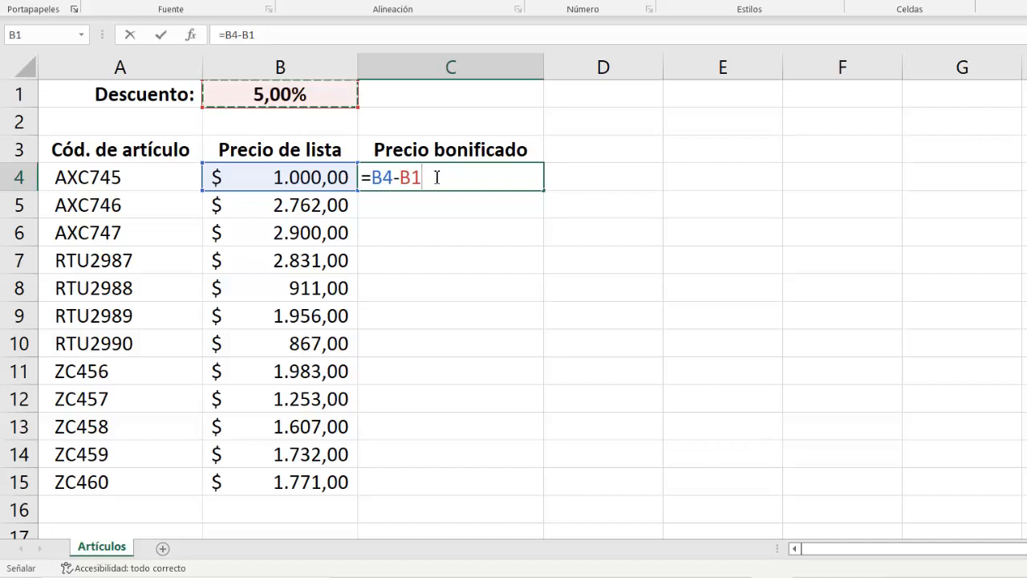
pyautogui.press('BackSpace')
pyautogui.press('BackSpace')
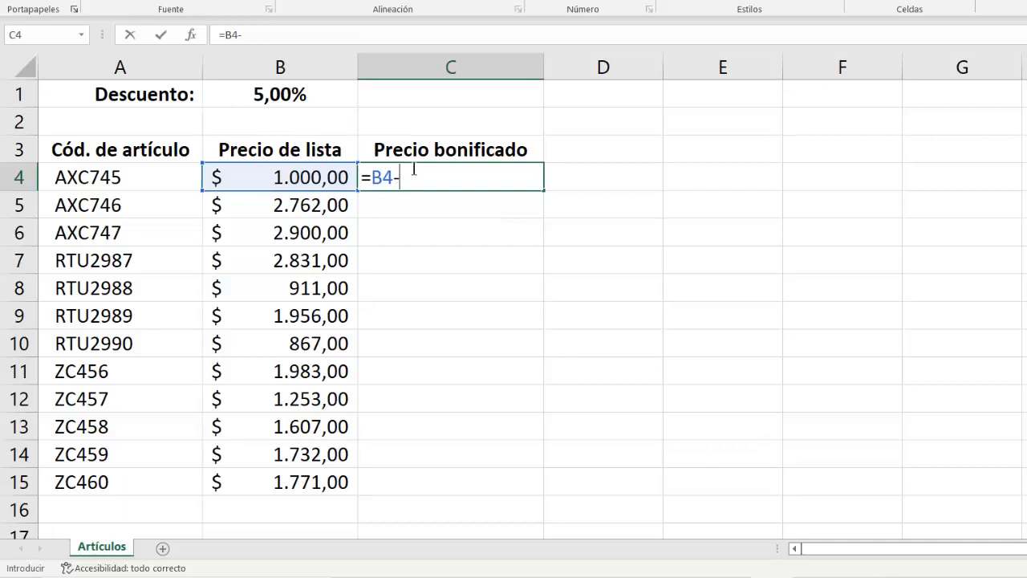
pyautogui.click(310, 178)
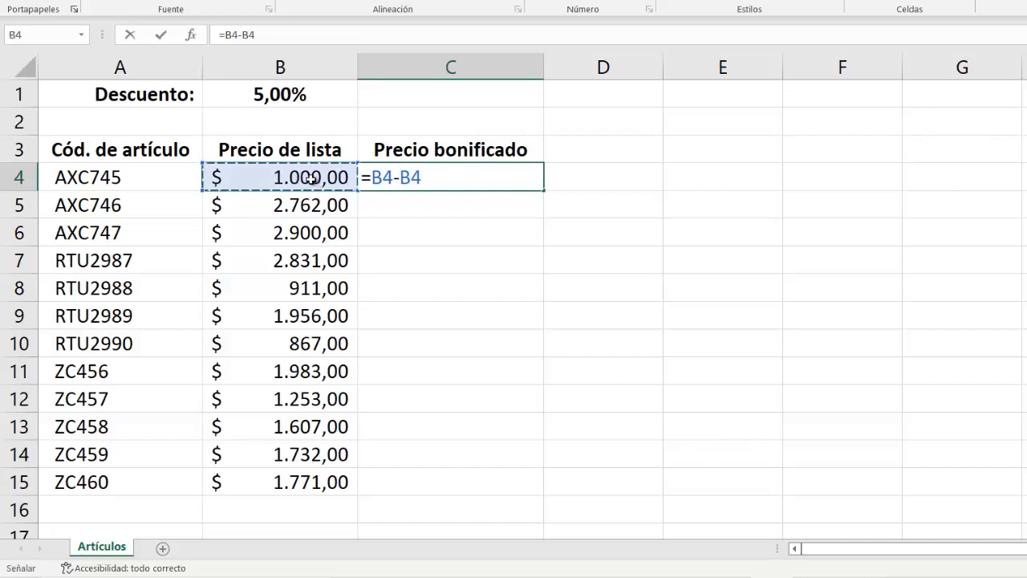
pyautogui.write('*')
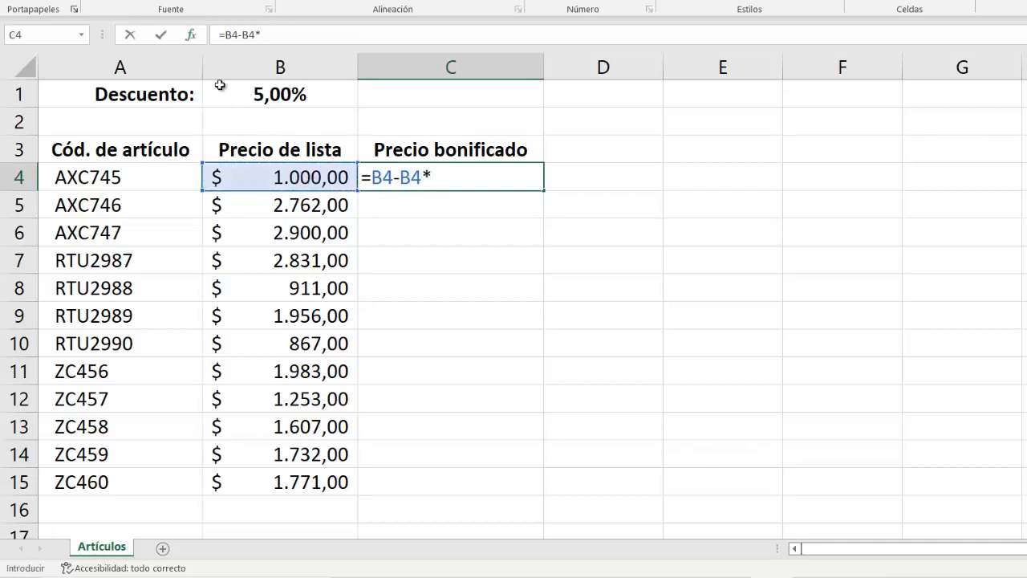
pyautogui.click(255, 96)
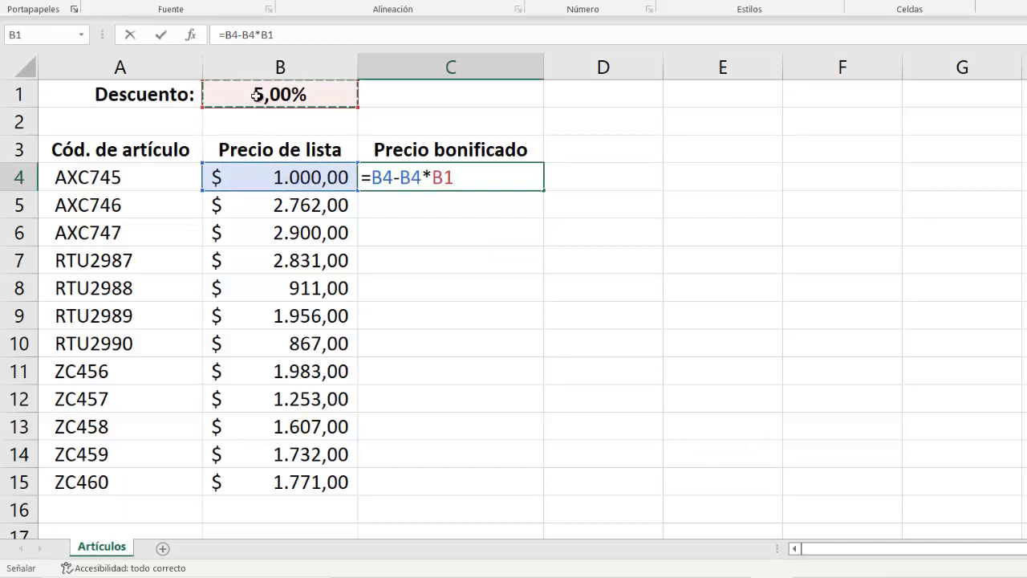
pyautogui.press('F4')
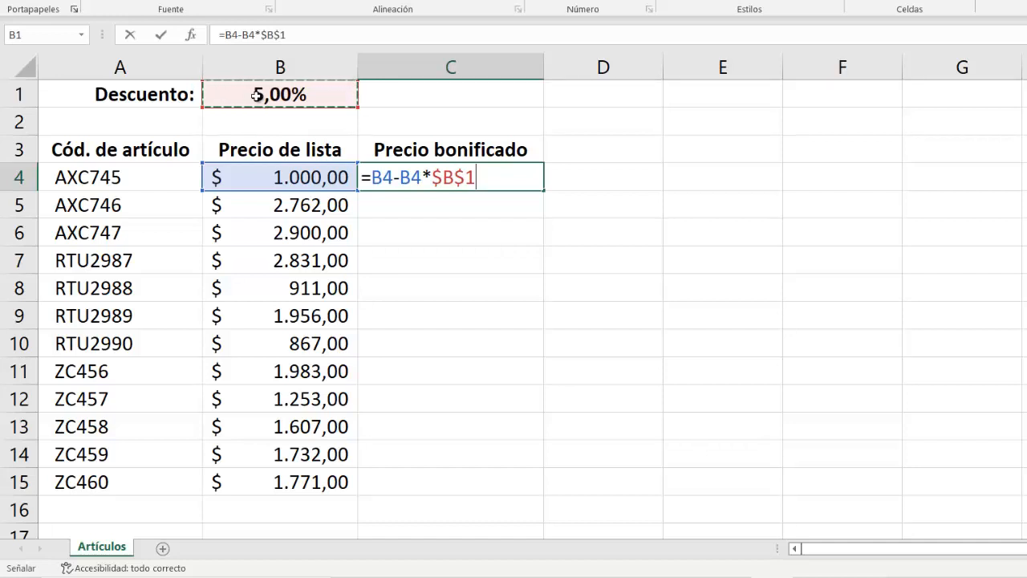
pyautogui.press('Return')
pyautogui.click(487, 173)
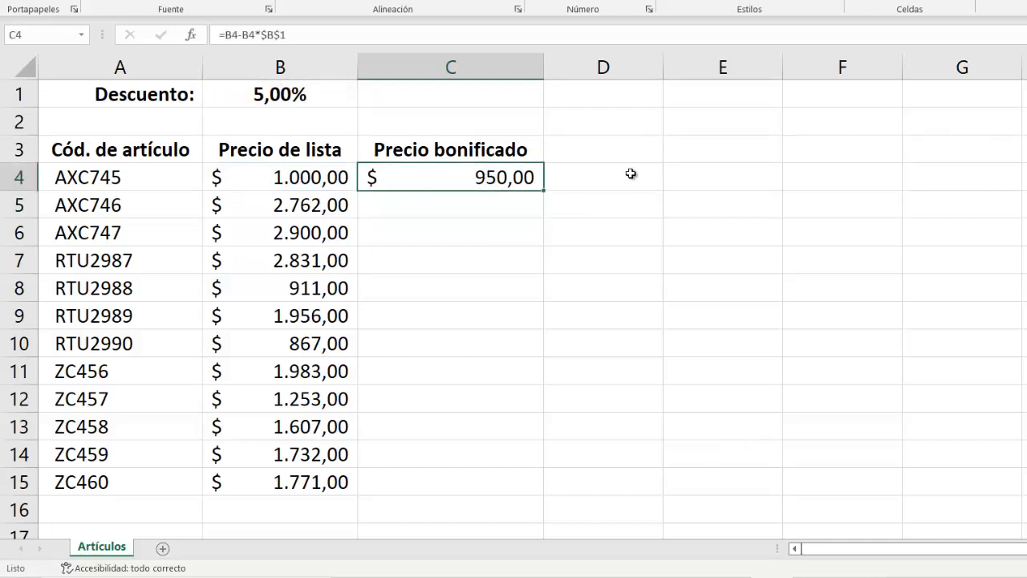
# - Enter the formula =B4-B1 in D4 to subtract the discount percentage directly from the list price
pyautogui.click(638, 185)
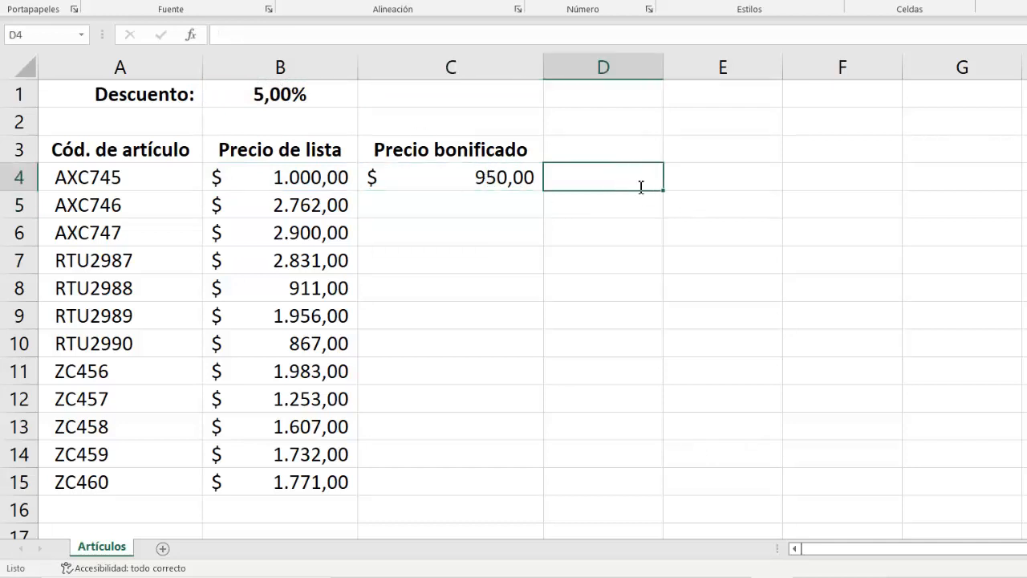
pyautogui.write('=')
pyautogui.click(295, 182)
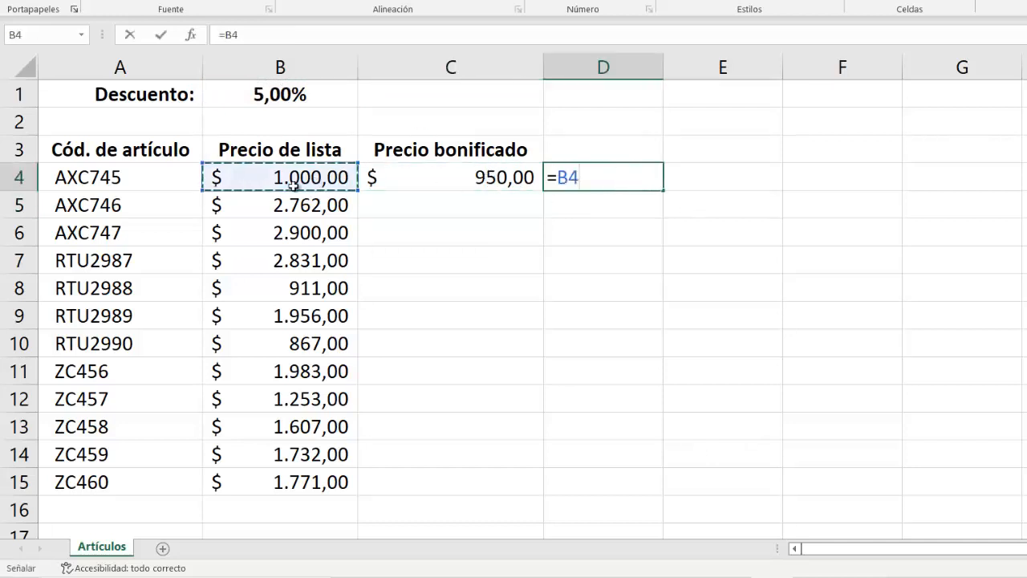
pyautogui.write('-')
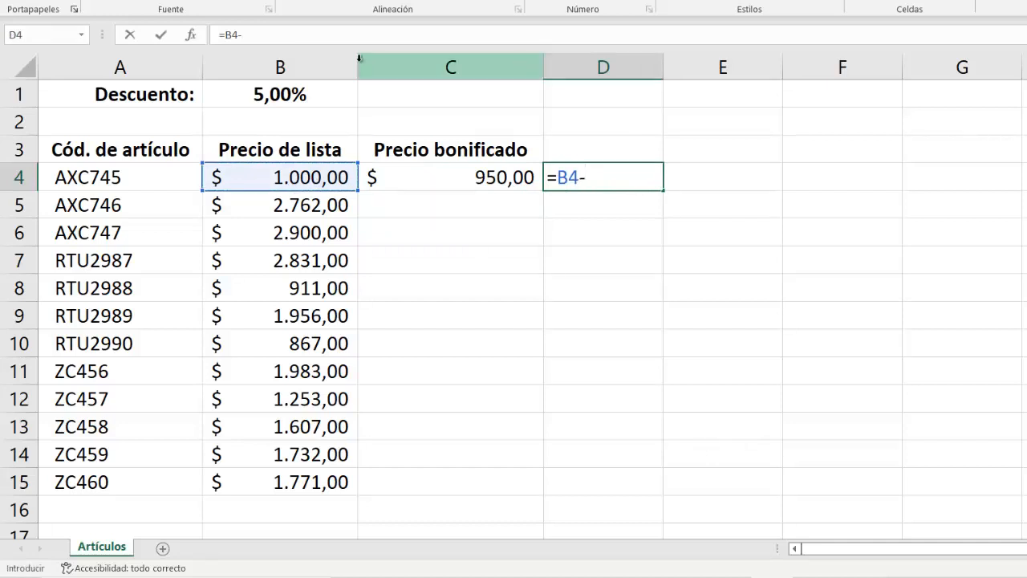
pyautogui.click(289, 96)
pyautogui.press('Return')
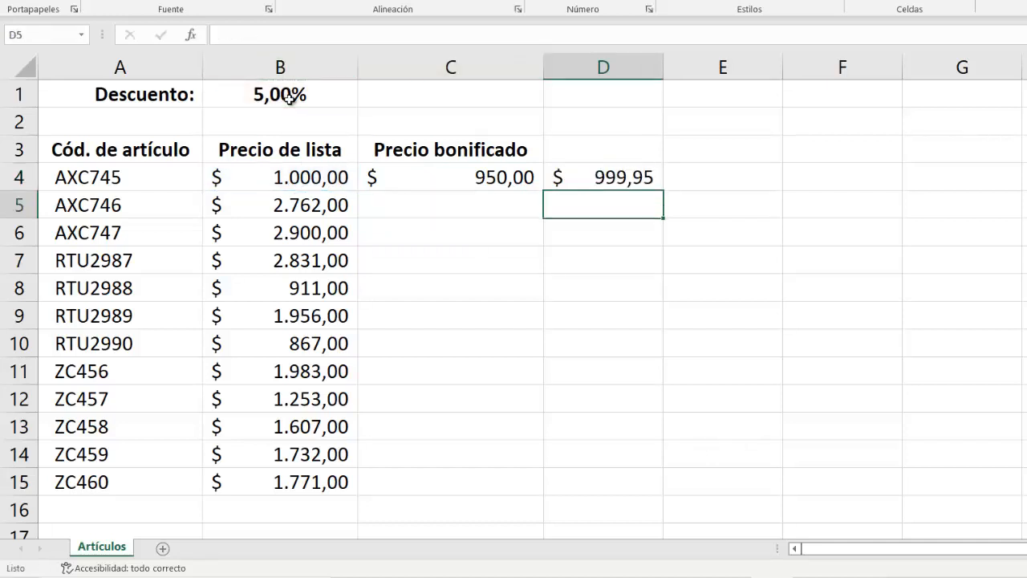
# - Change the number format of the discount cell B1 to General
pyautogui.click(244, 96)
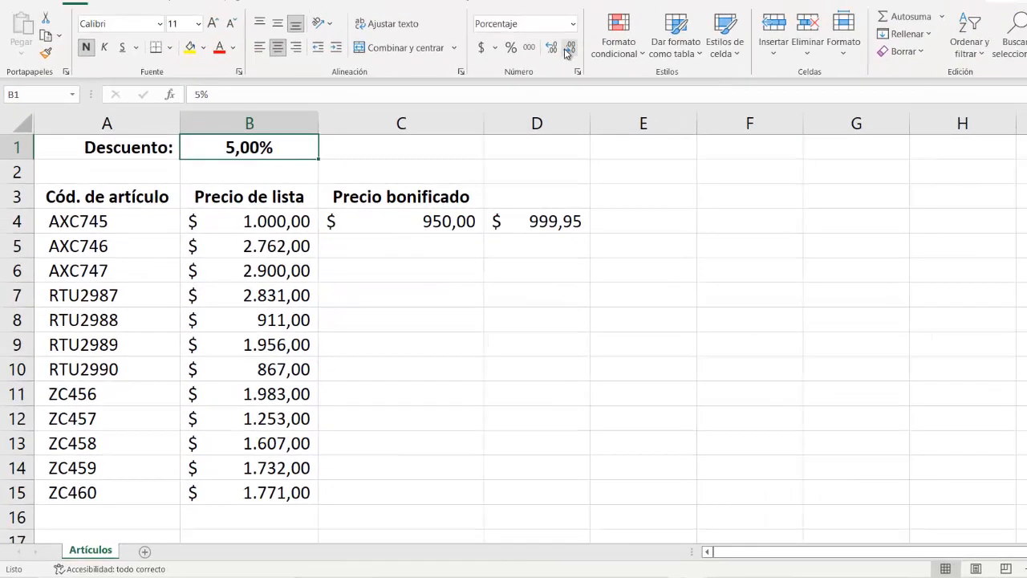
pyautogui.click(573, 24)
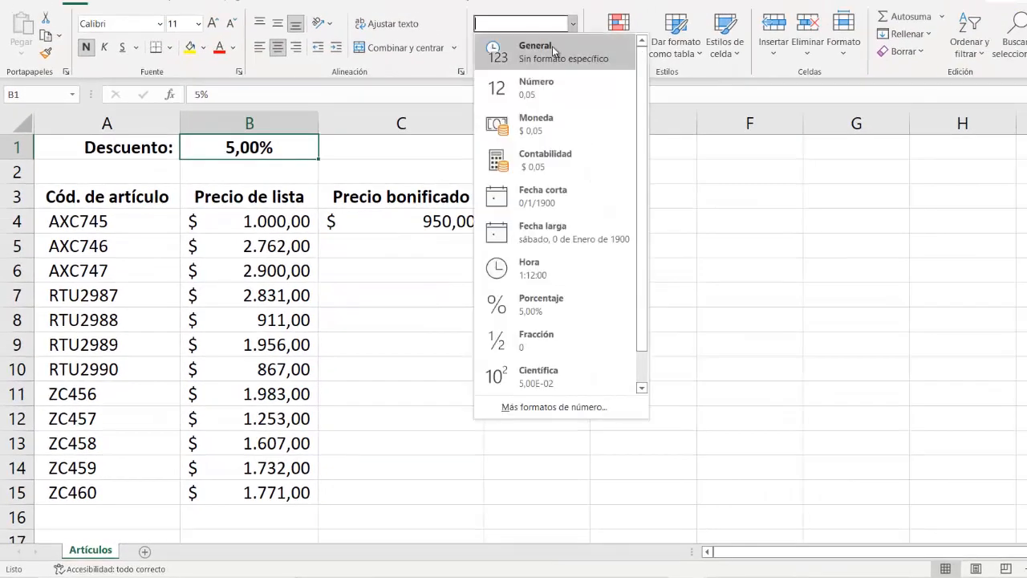
pyautogui.click(552, 50)
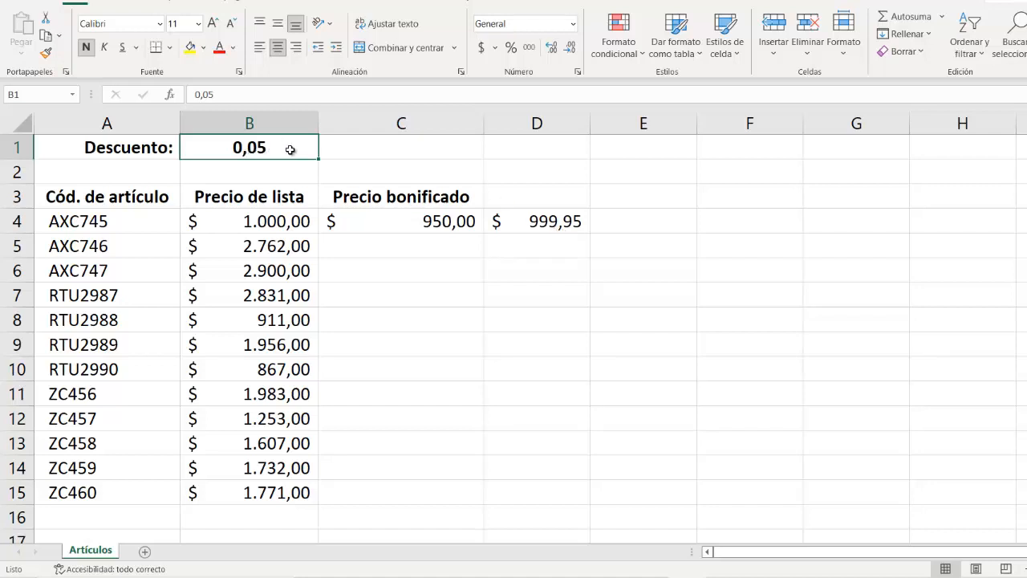
# - Replace the formula in D4 with =B4*B1 to calculate the discount amount
pyautogui.click(535, 215)
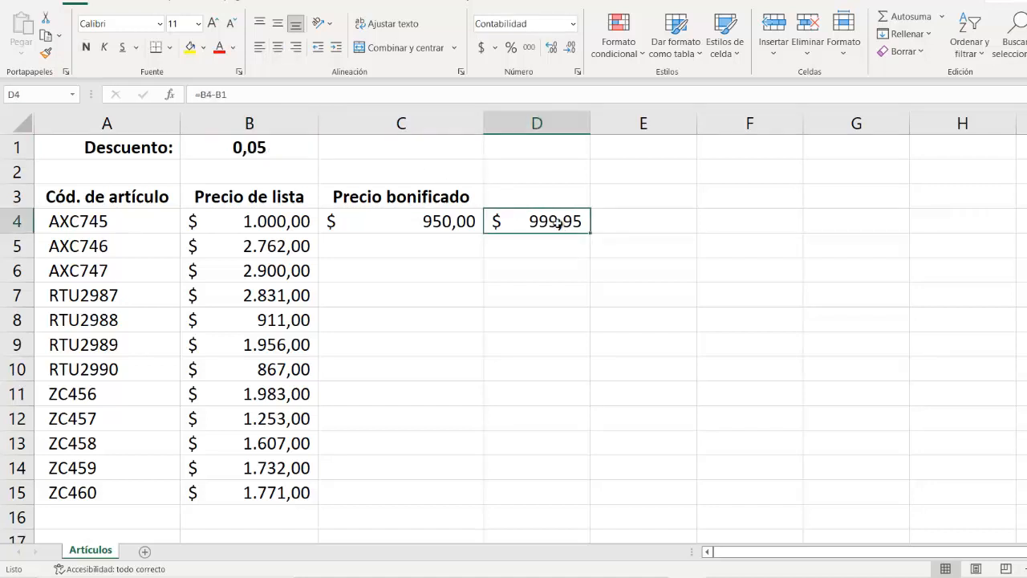
pyautogui.write('=')
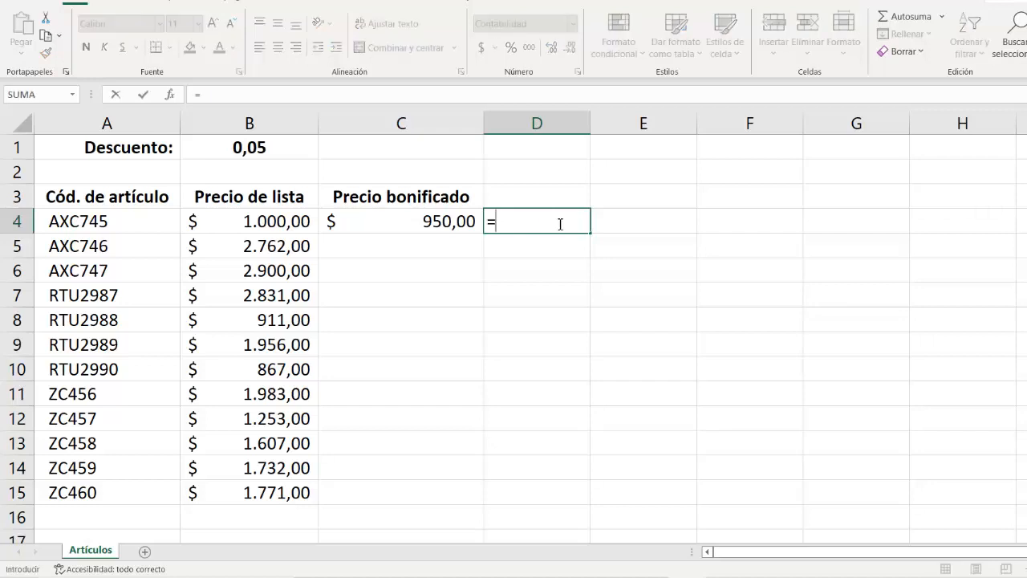
pyautogui.click(287, 222)
pyautogui.write('*')
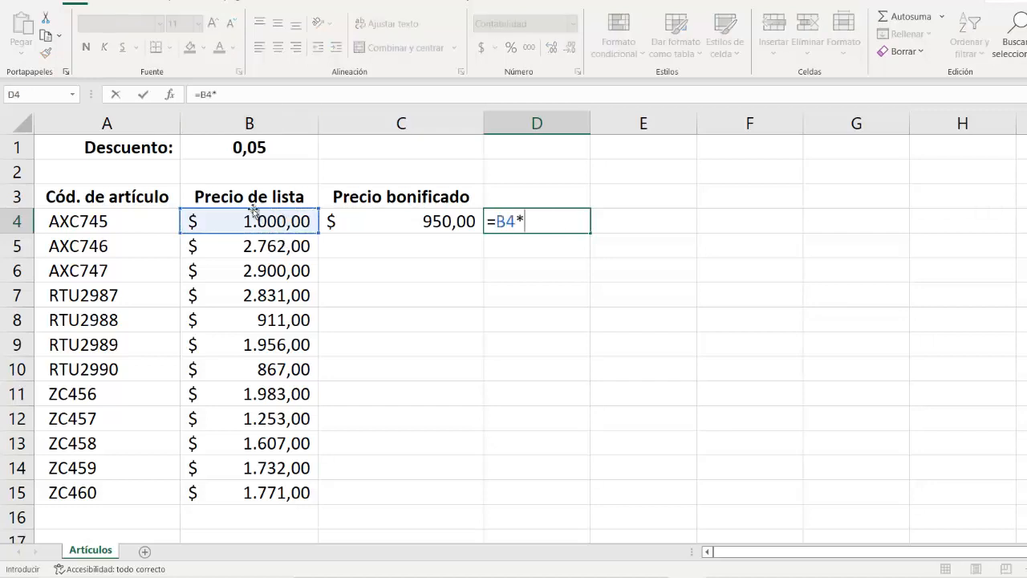
pyautogui.click(211, 154)
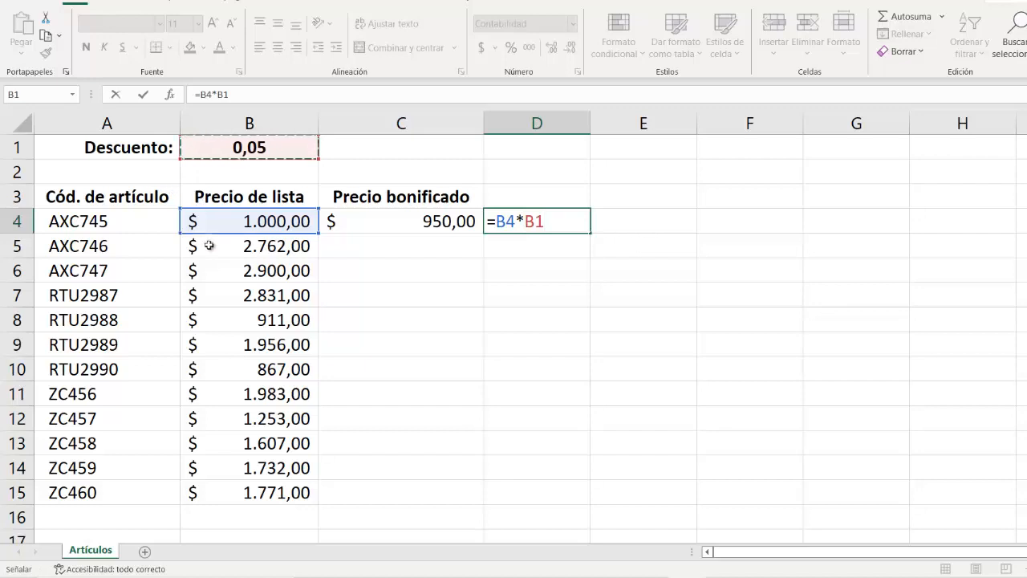
pyautogui.press('Return')
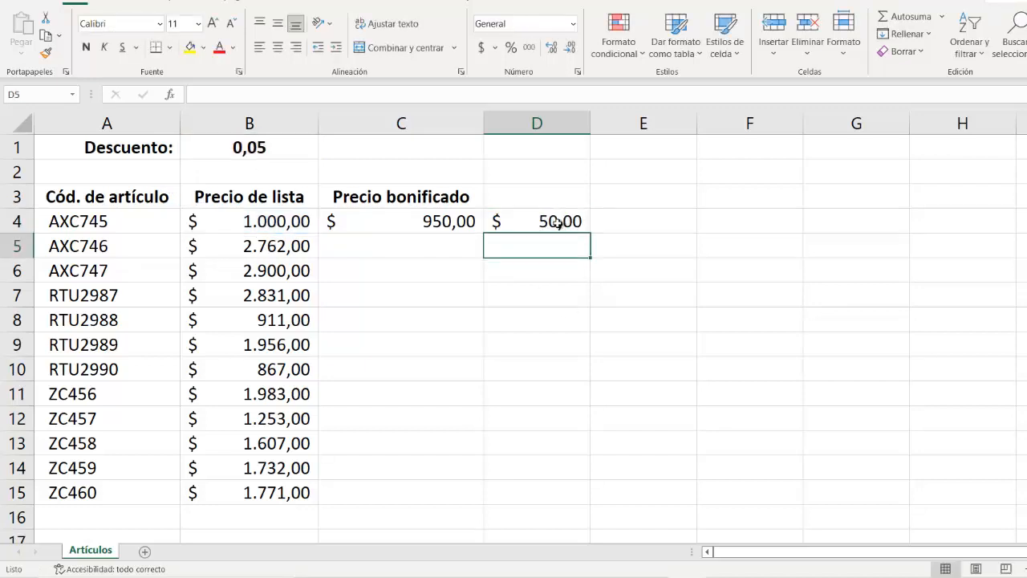
# - Clear cell D4 and inspect the references in the discounted price formula in C4
pyautogui.click(558, 222)
pyautogui.press('Delete')
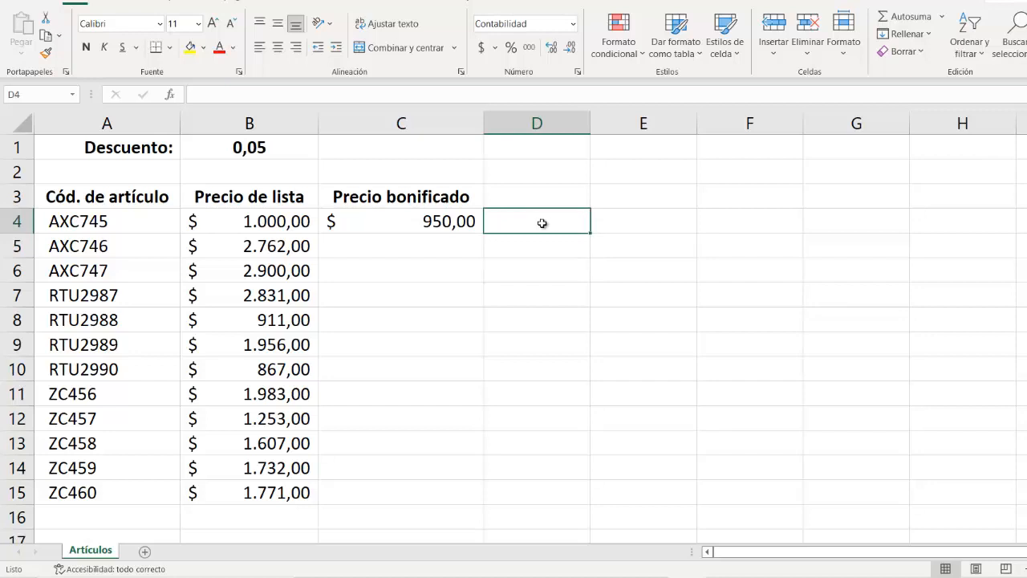
pyautogui.doubleClick(449, 224)
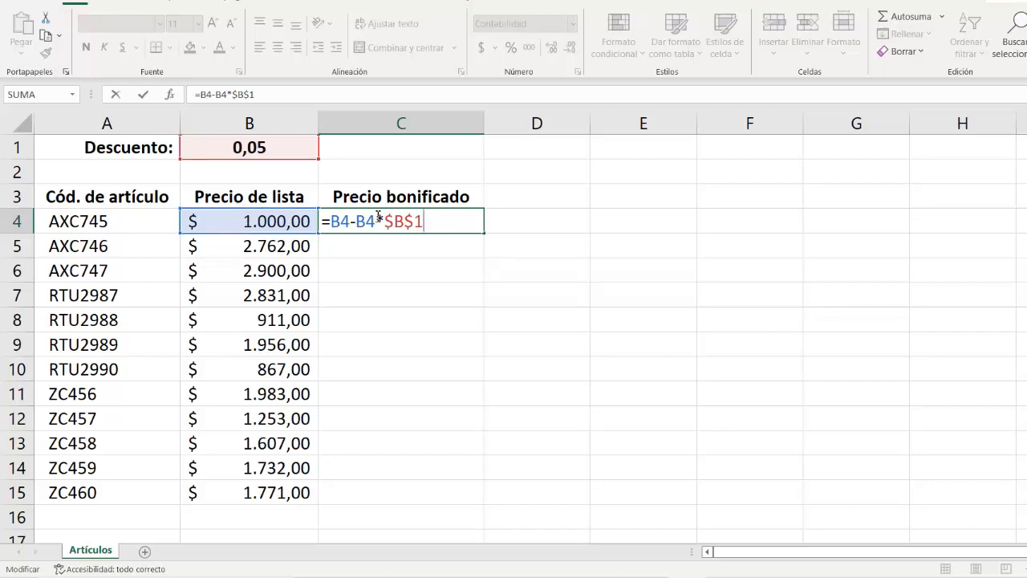
pyautogui.press('Return')
# - Apply the percentage format without decimals to the discount cell B1
pyautogui.click(297, 146)
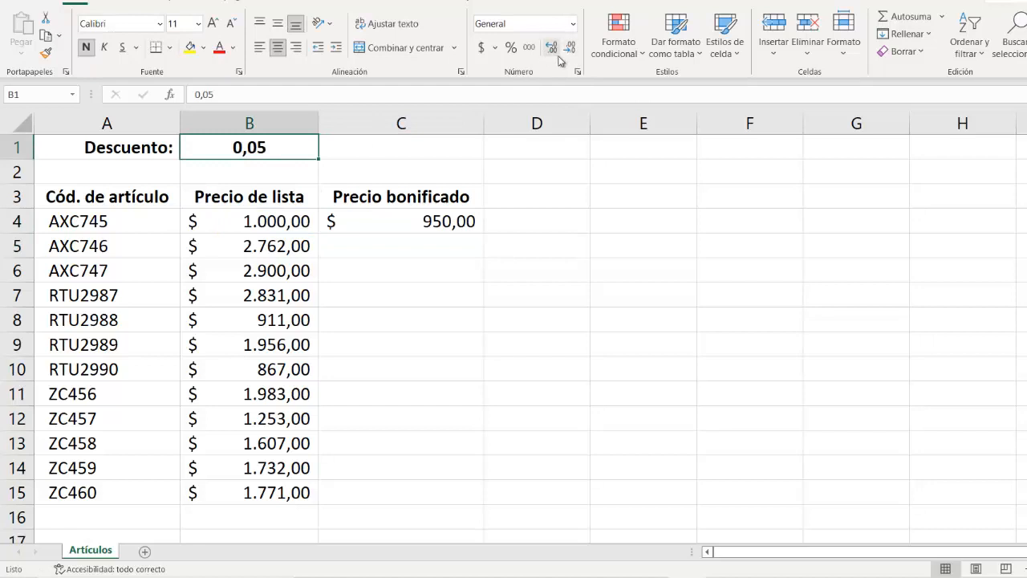
pyautogui.click(511, 50)
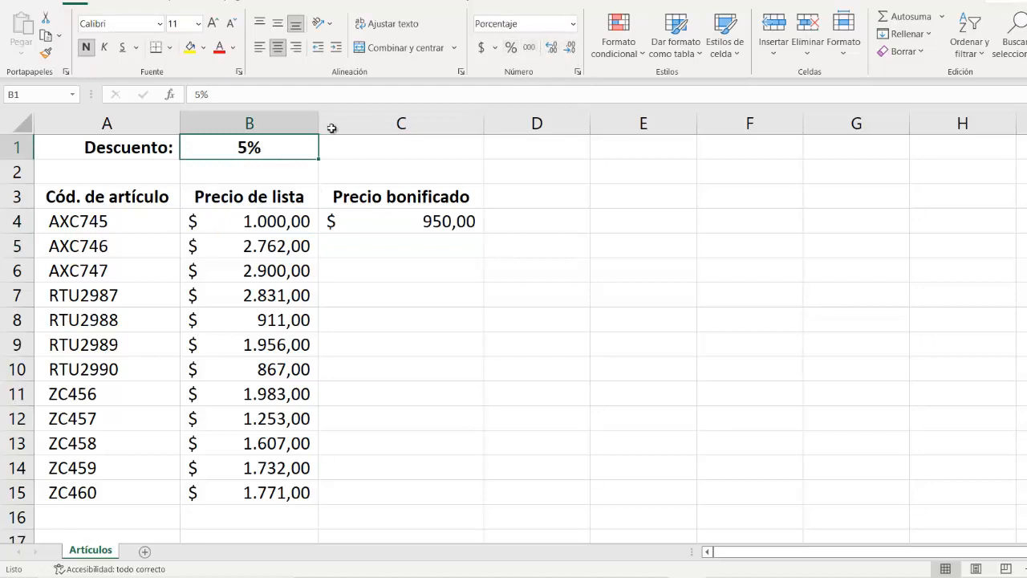
# - Fill the discounted price formula from C4 down to C15 and inspect the copied formula in C5
pyautogui.click(471, 223)
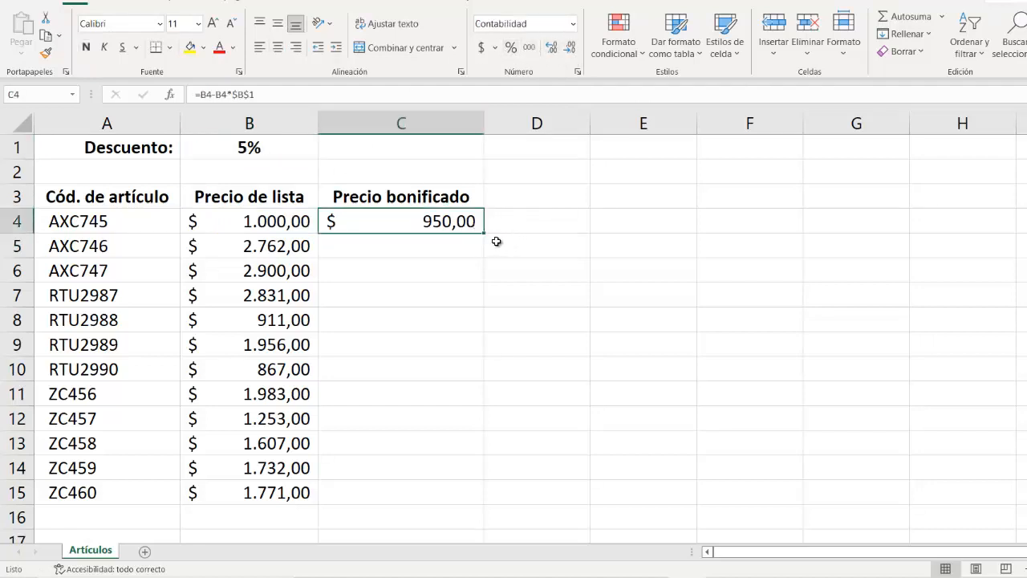
pyautogui.doubleClick(484, 232)
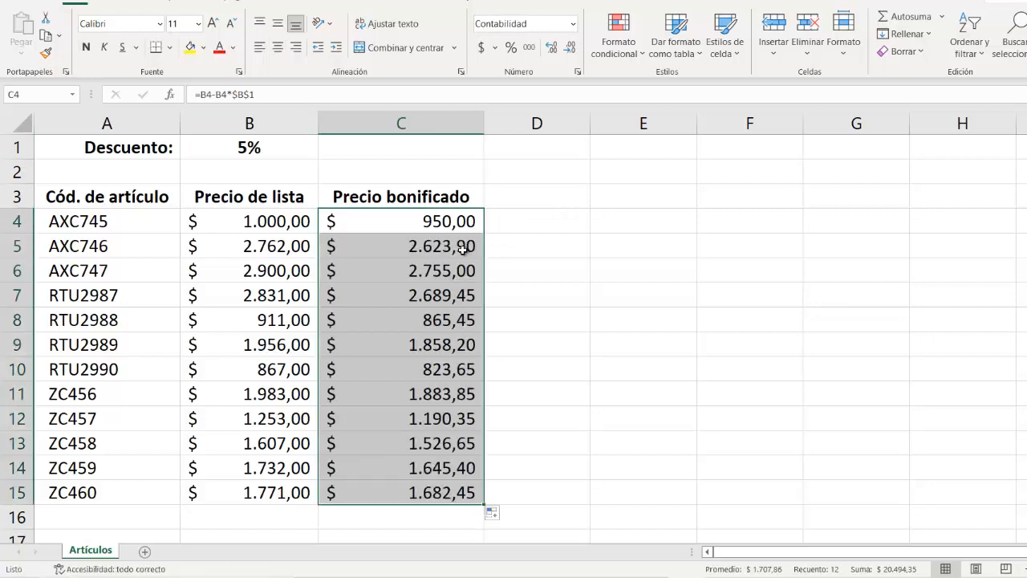
pyautogui.doubleClick(466, 248)
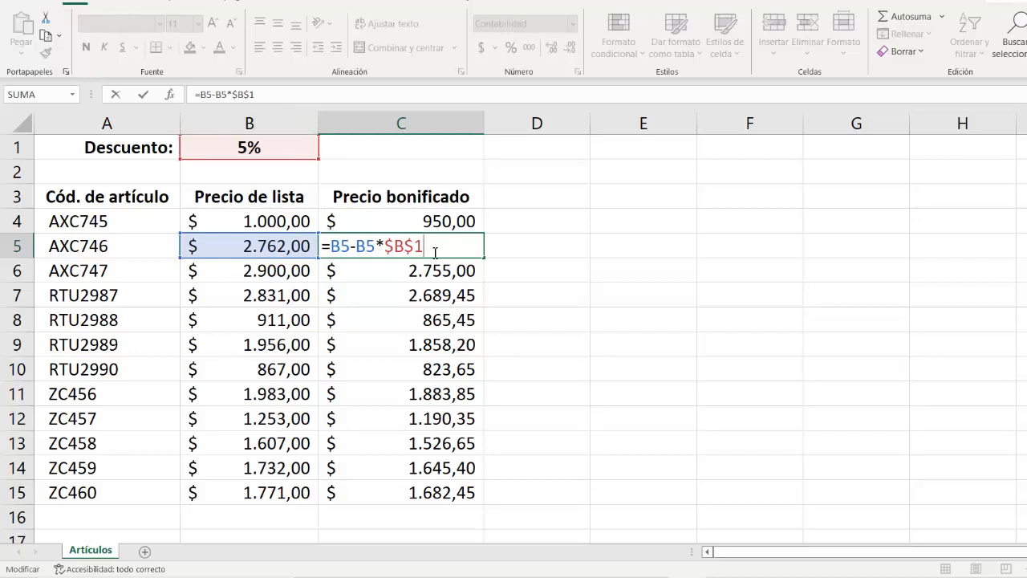
pyautogui.press('Return')
# - Clear the discounted price formulas from C4:C15 and leave C4 selected
pyautogui.moveTo(428, 223); pyautogui.dragTo(426, 494)
pyautogui.press('Delete')
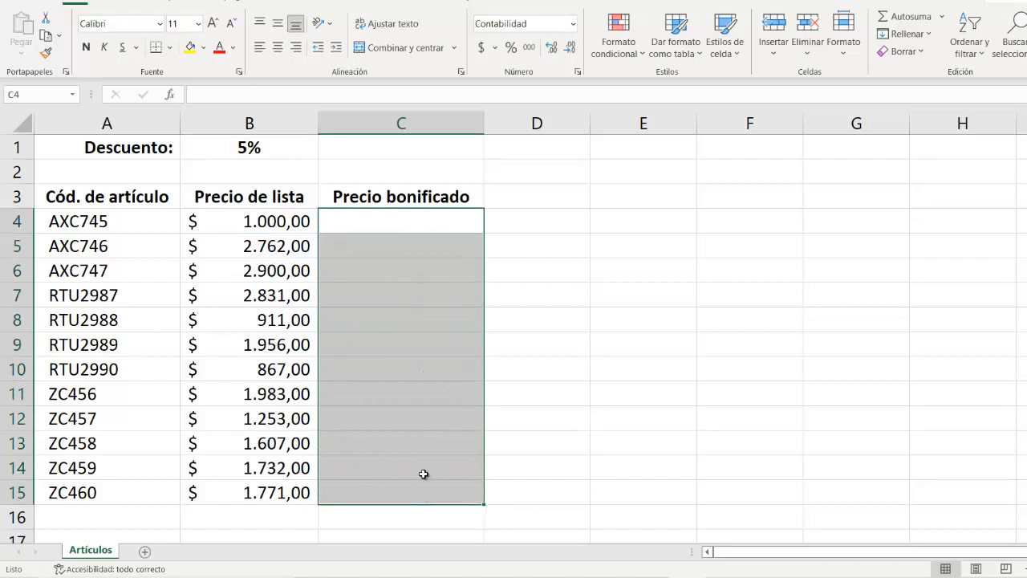
pyautogui.click(398, 227)
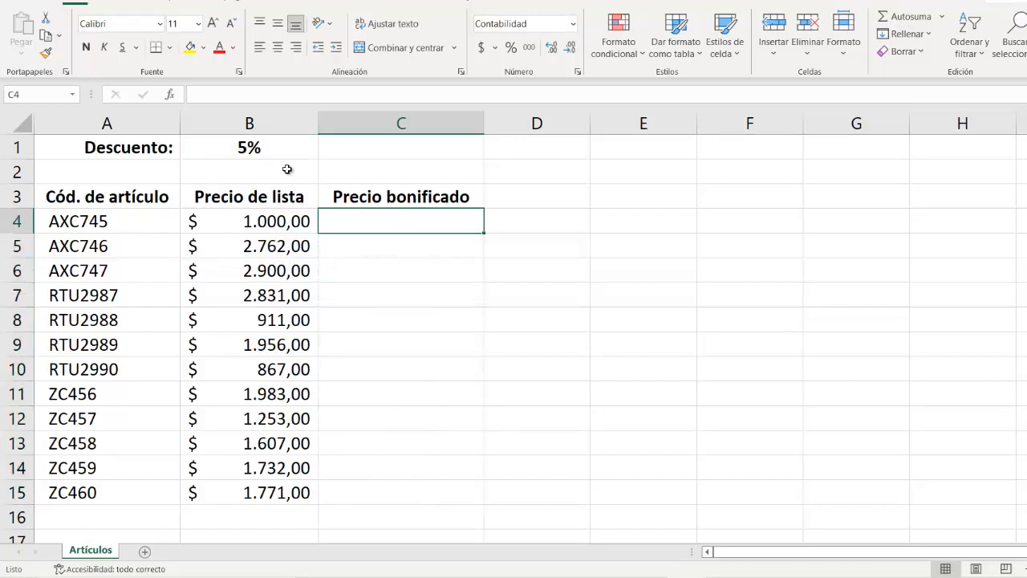
# - Select the discount cell B1 to view its reference, and go to cell E1 by entering its reference
pyautogui.click(269, 146)
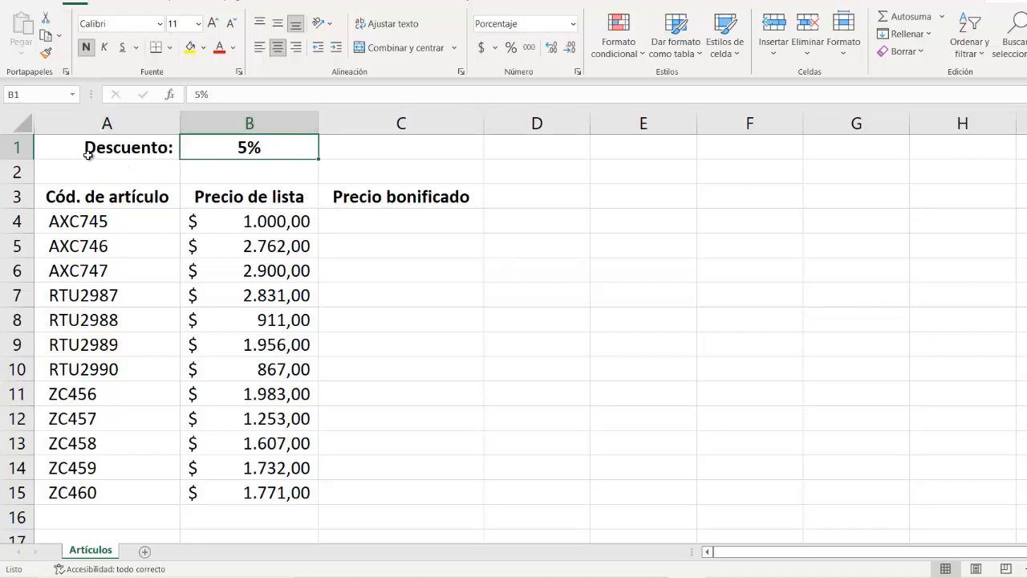
pyautogui.click(30, 98)
pyautogui.write('E')
pyautogui.press('Return')
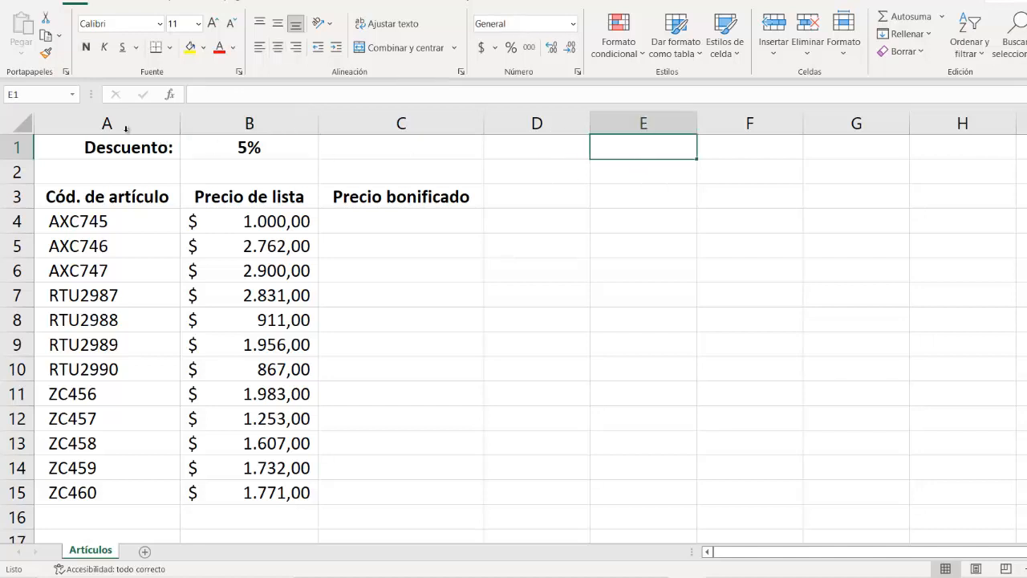
# - Select the range F5:G8 by entering its reference, and return to cell C4
pyautogui.click(28, 95)
pyautogui.write('f5:g8')
pyautogui.press('Return')
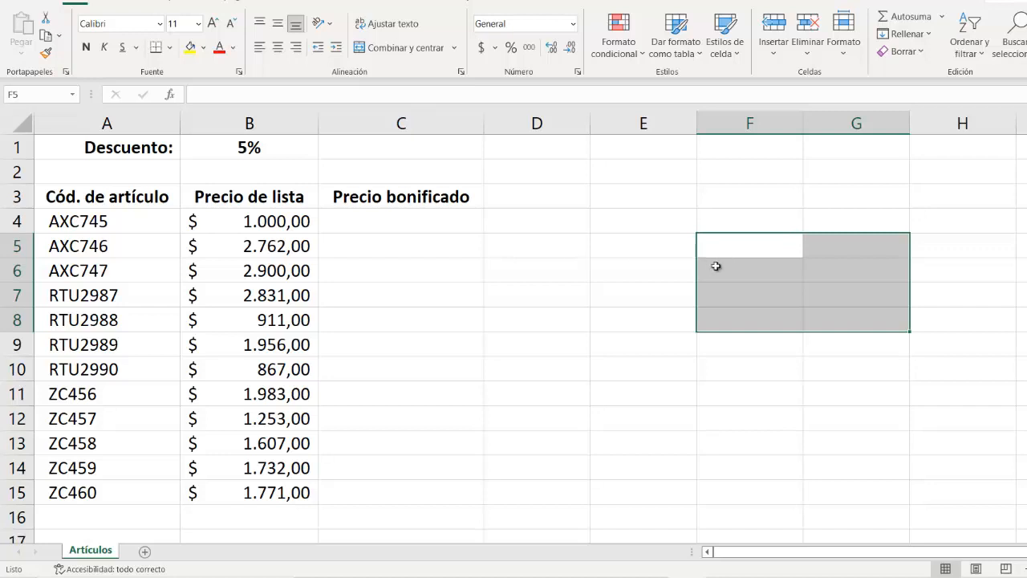
pyautogui.click(405, 221)
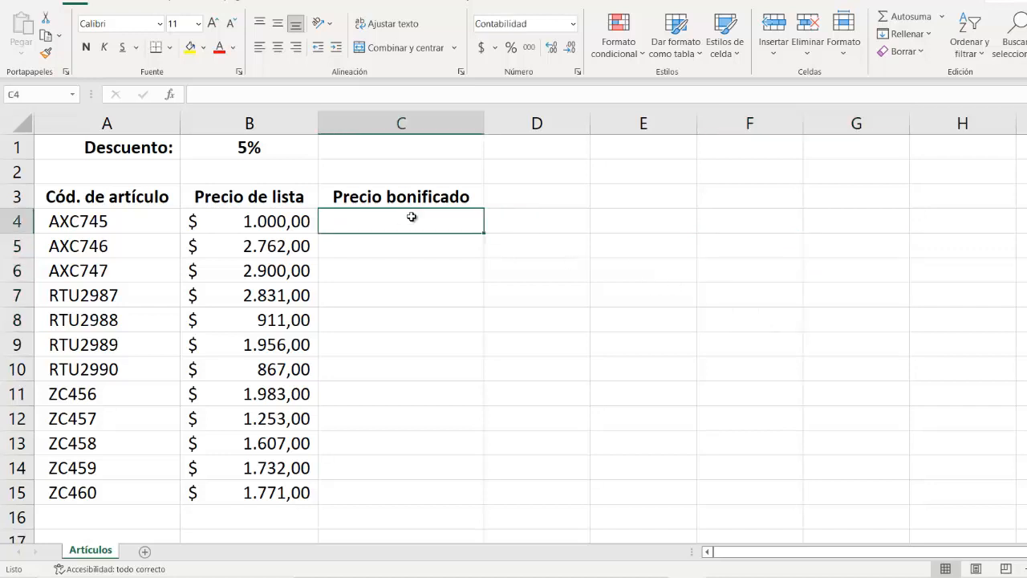
# - Name the discount cell B1 DESCUENTO, and go to it by choosing that defined name
pyautogui.click(222, 151)
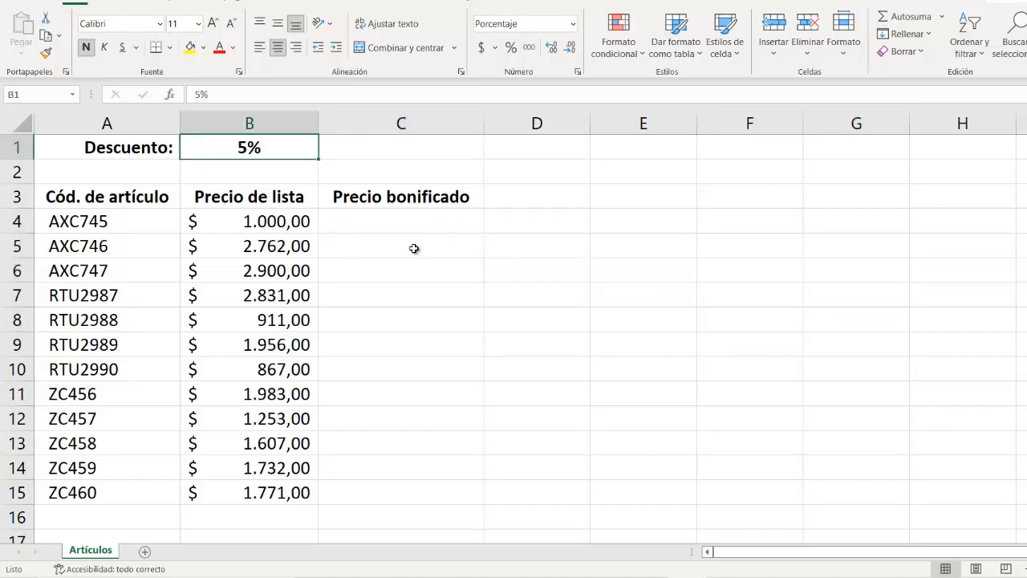
pyautogui.click(27, 97)
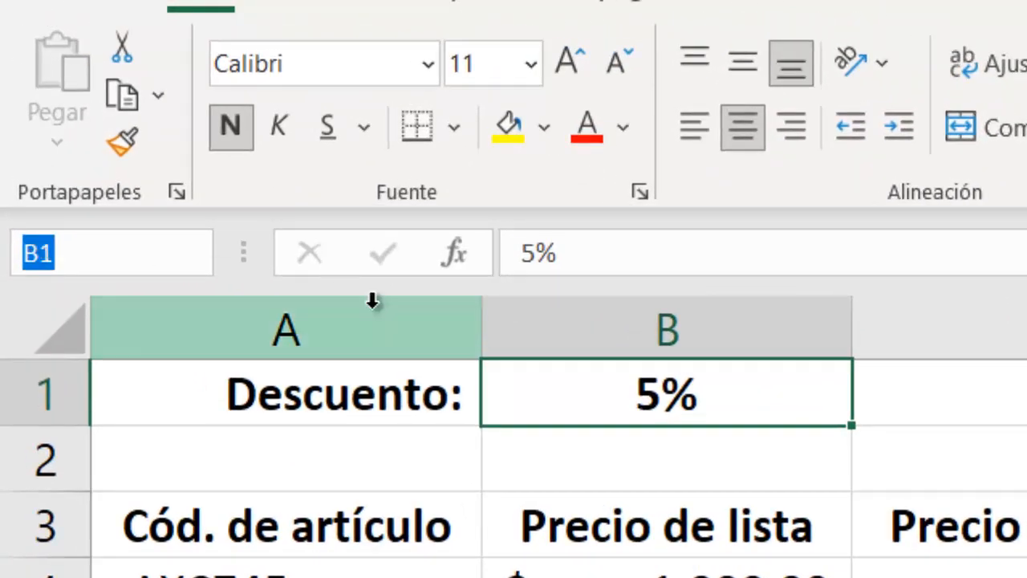
pyautogui.write('DESCUENTO')
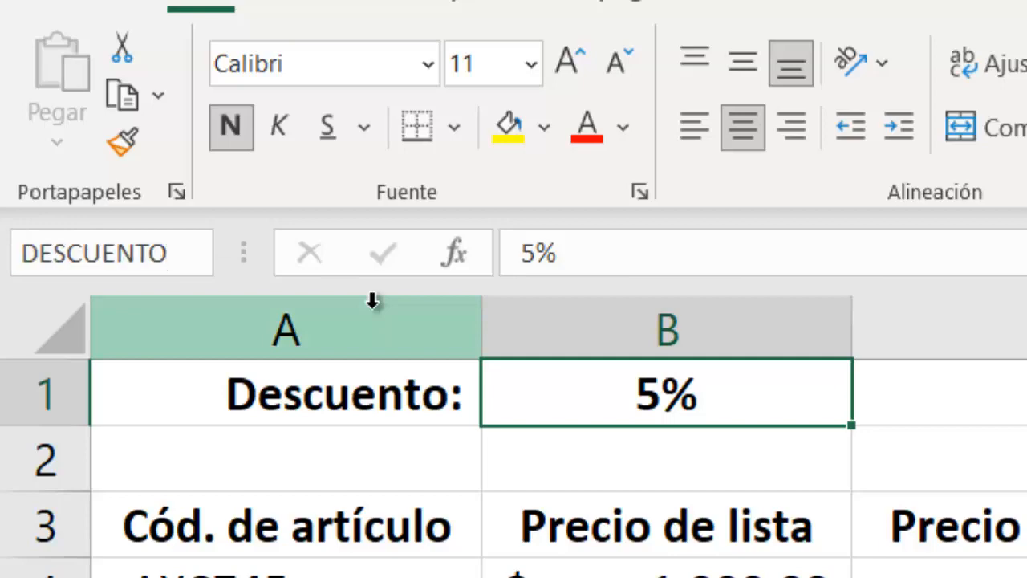
pyautogui.press('Return')
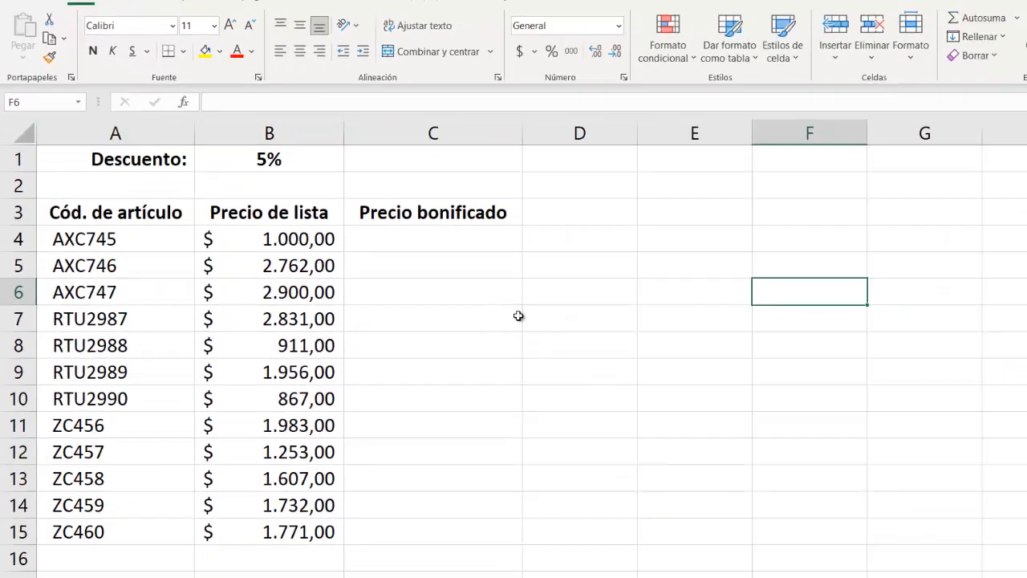
pyautogui.click(78, 103)
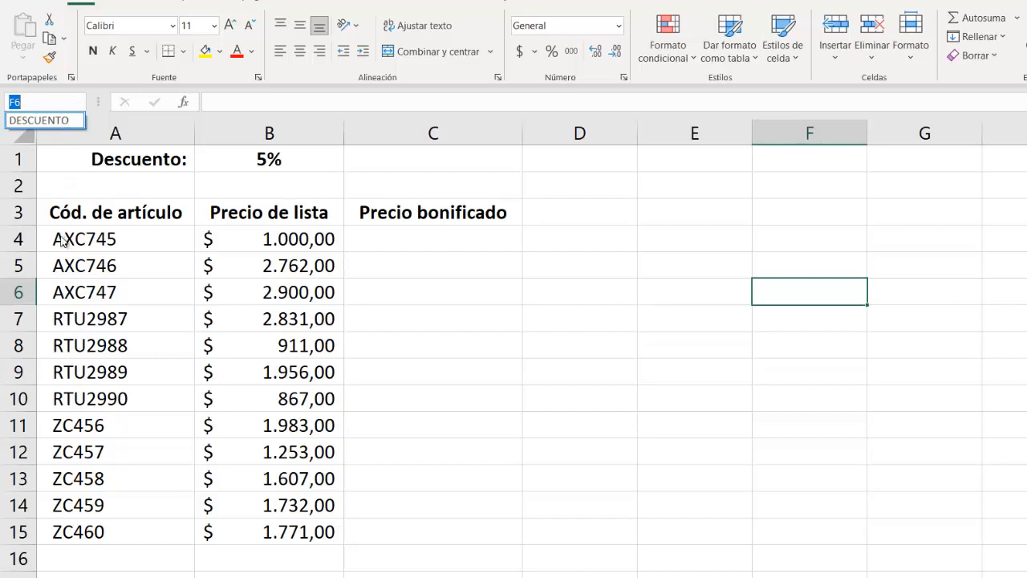
pyautogui.click(45, 122)
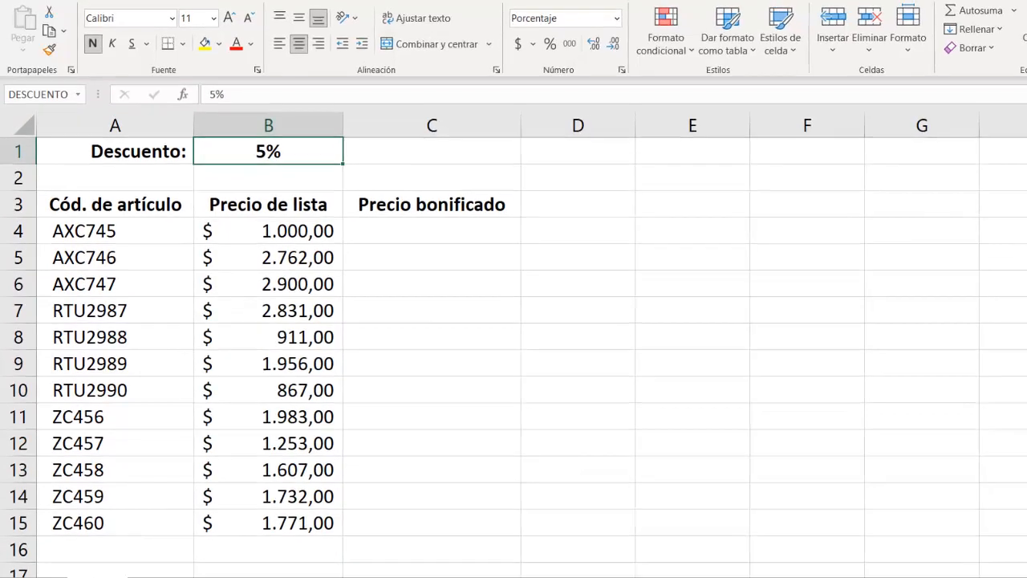
# - Add a new worksheet and, from its cell H13, go to the named cell DESCUENTO
pyautogui.click(156, 559)
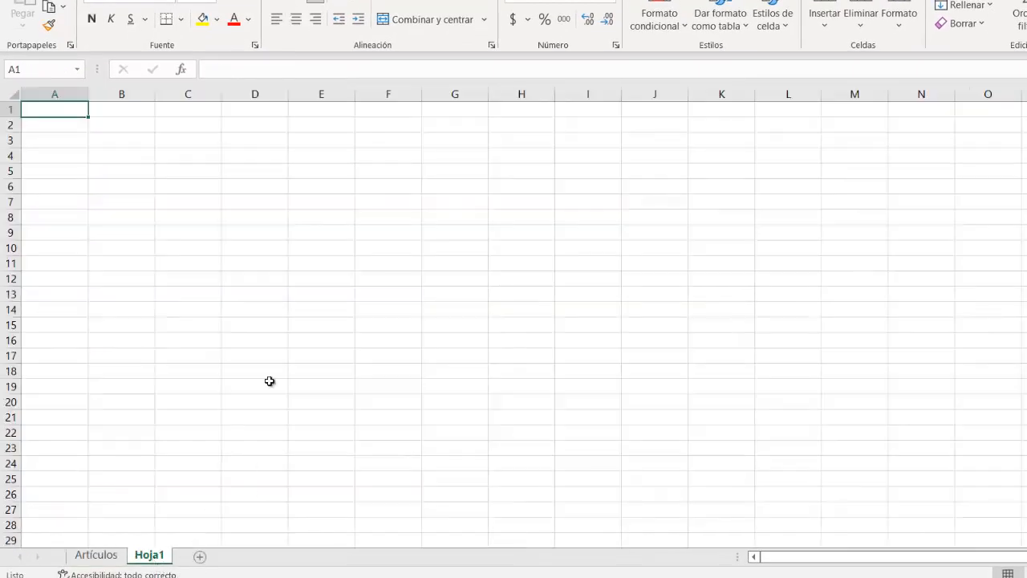
pyautogui.click(529, 293)
pyautogui.click(80, 76)
pyautogui.click(79, 76)
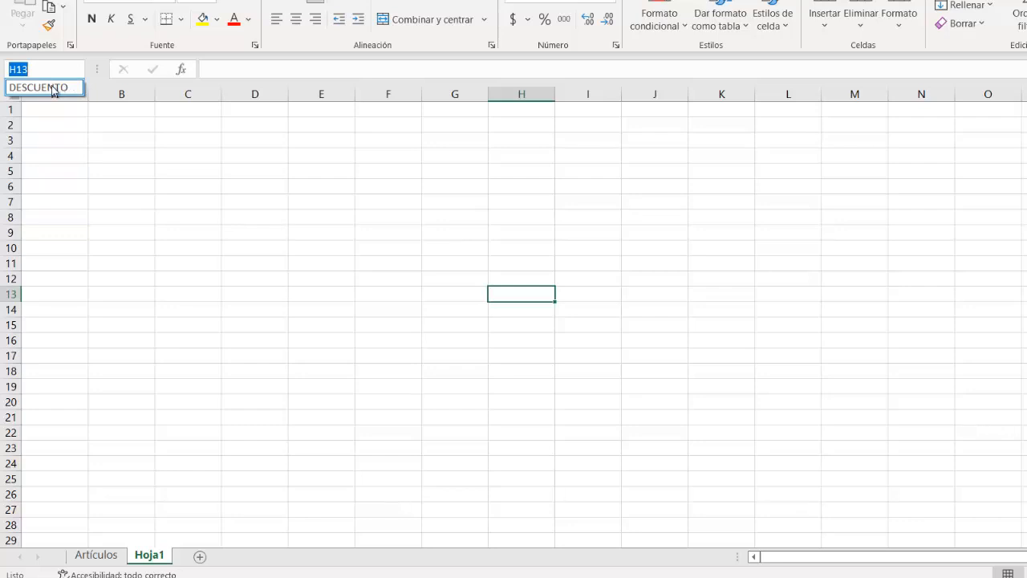
pyautogui.click(53, 90)
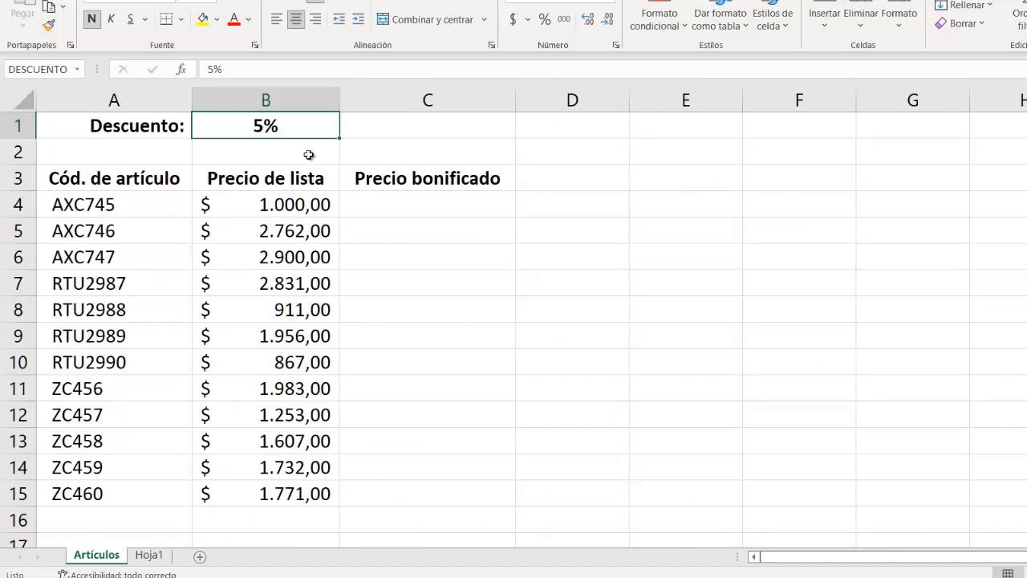
# - Enter the discounted price formula =B4-B4*DESCUENTO in cell C4 of the Artículos sheet
pyautogui.click(409, 202)
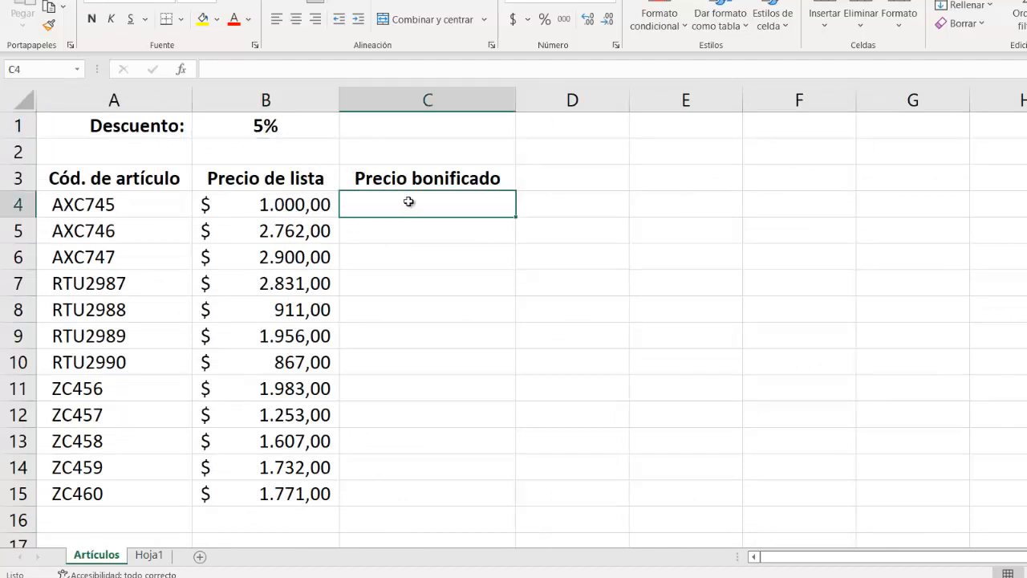
pyautogui.write('=')
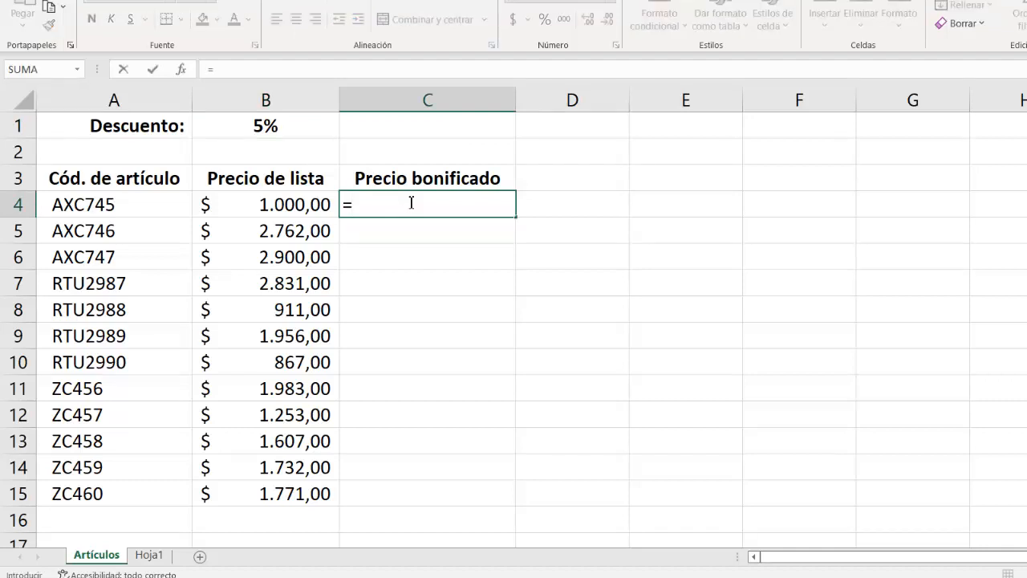
pyautogui.click(289, 204)
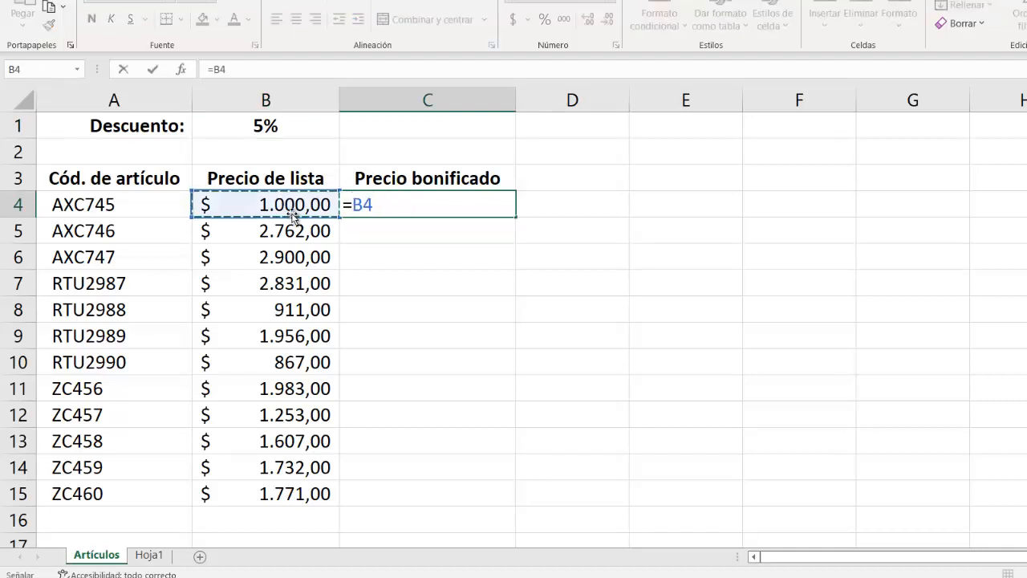
pyautogui.write('-')
pyautogui.click(282, 203)
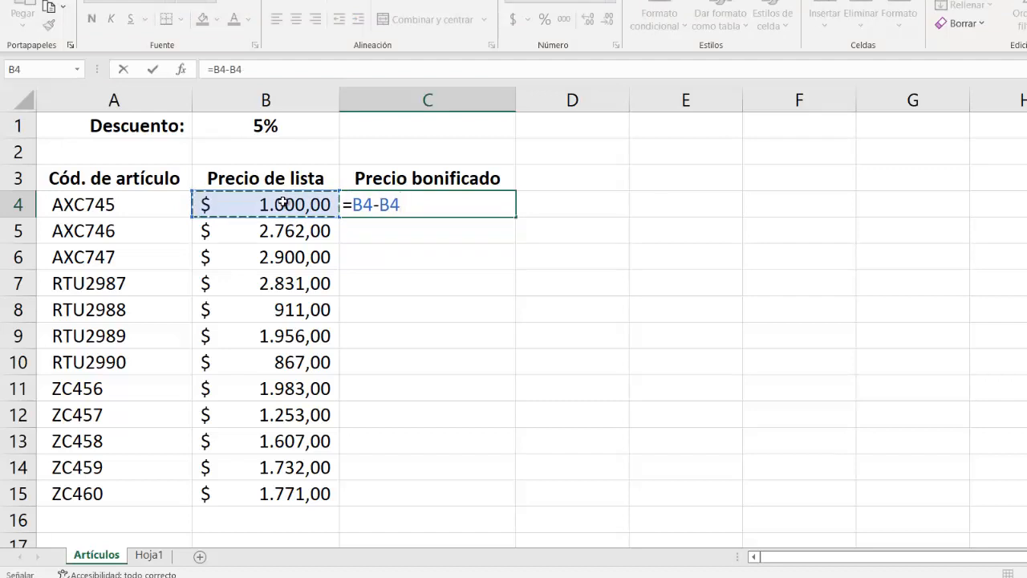
pyautogui.write('*')
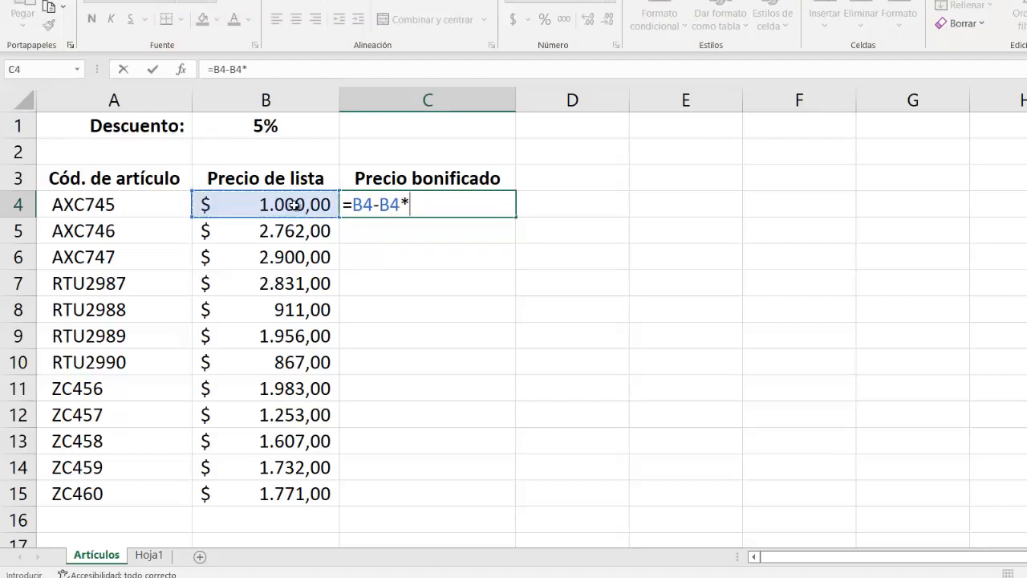
pyautogui.write('DES')
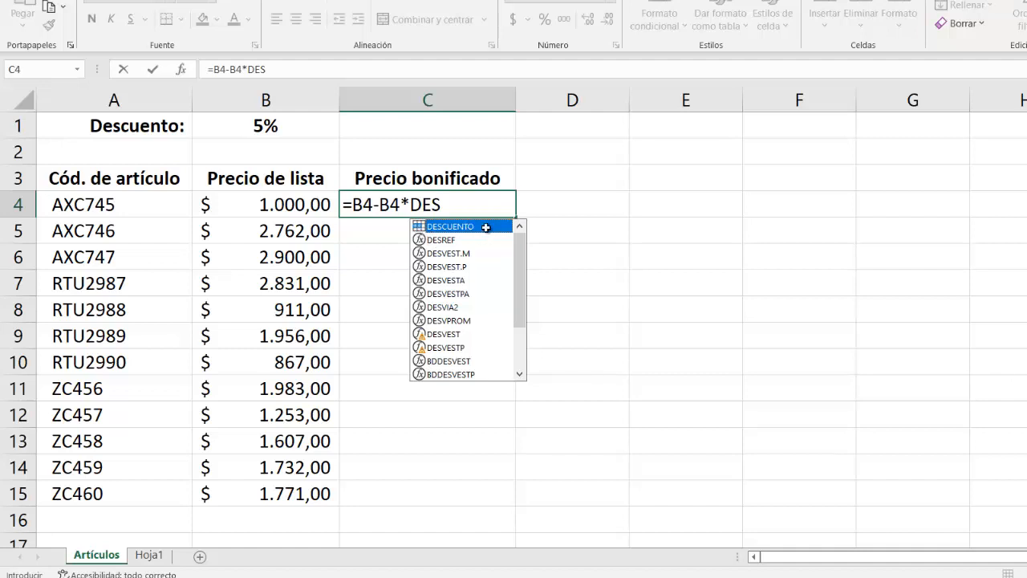
pyautogui.doubleClick(486, 228)
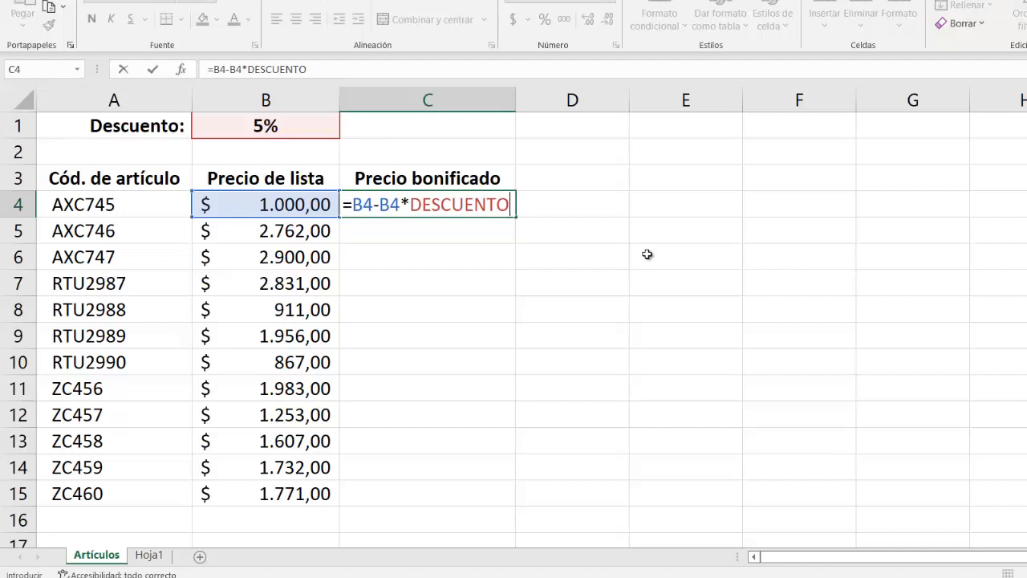
pyautogui.press('Return')
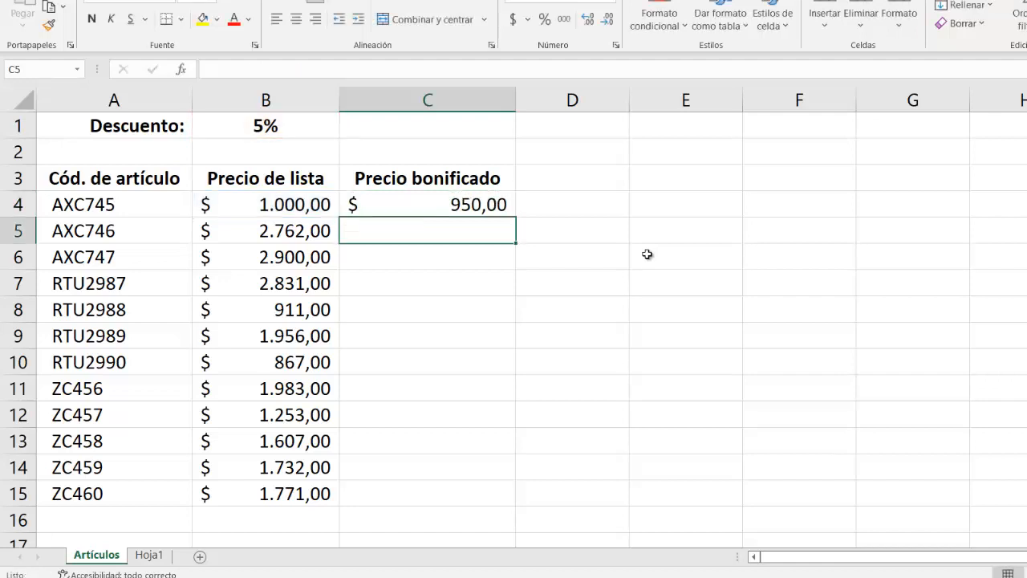
# - Fill the formula from C4 down to C15 and inspect the copied formula in C6
pyautogui.click(443, 208)
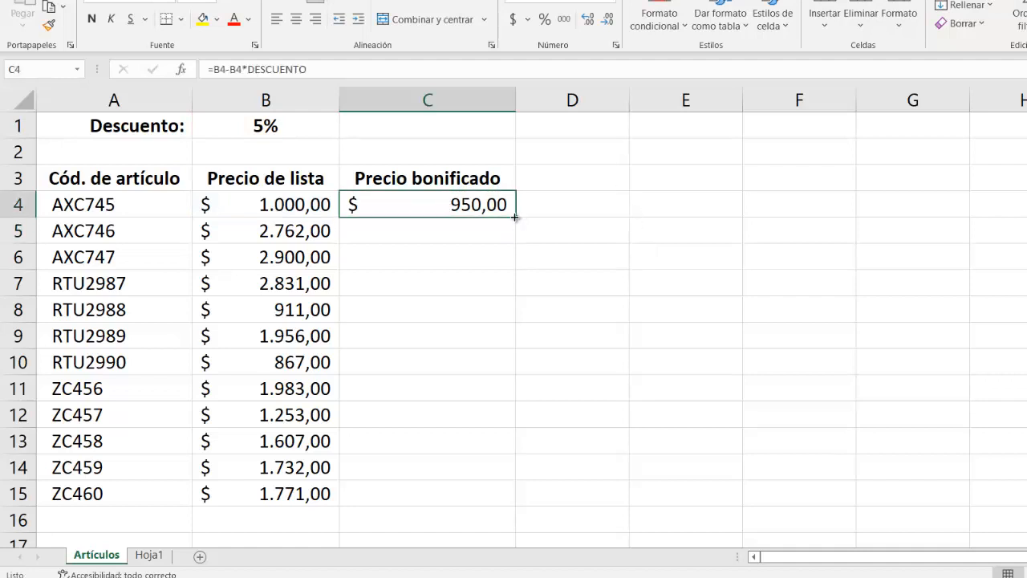
pyautogui.doubleClick(516, 217)
pyautogui.doubleClick(488, 256)
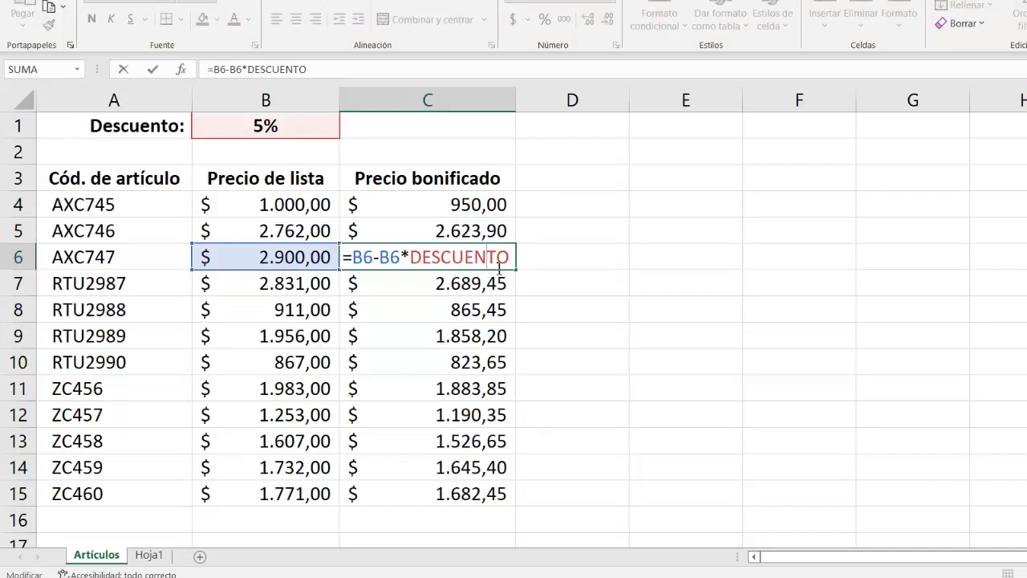
pyautogui.press('Return')
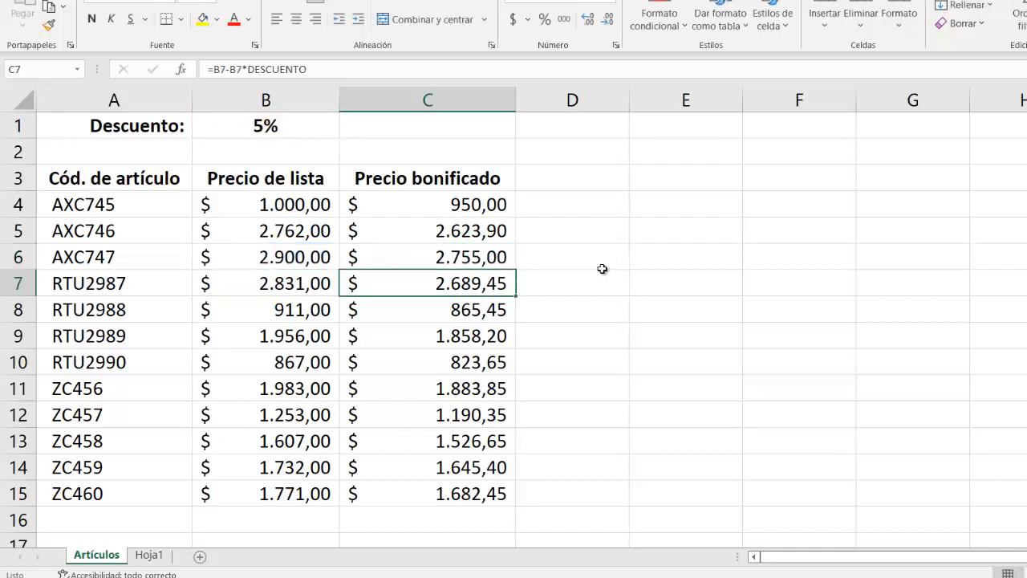
pyautogui.click(660, 231)
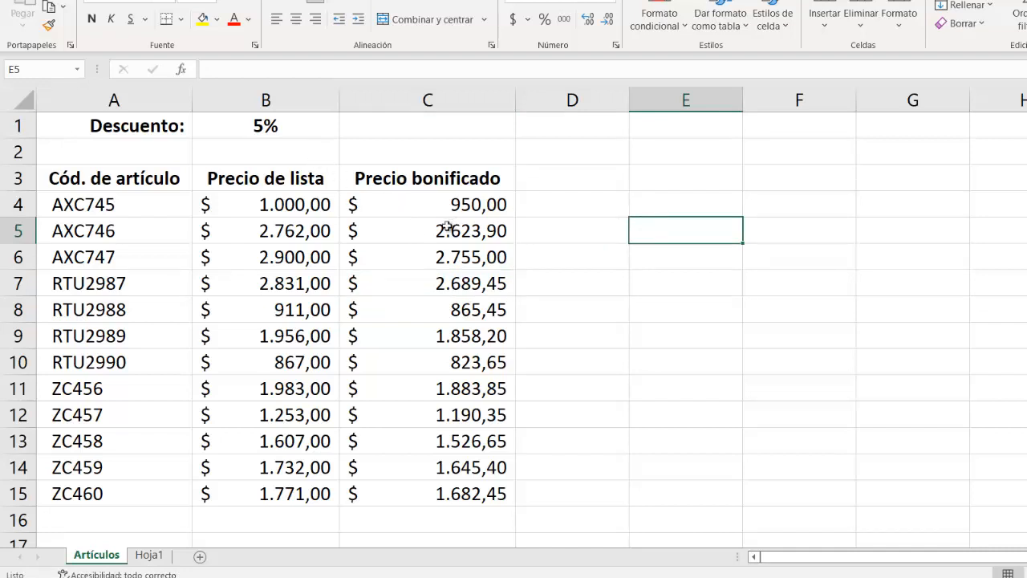
# - Name the list price range B4:B15 PrecioLista
pyautogui.click(291, 195)
pyautogui.moveTo(291, 196); pyautogui.dragTo(314, 481)
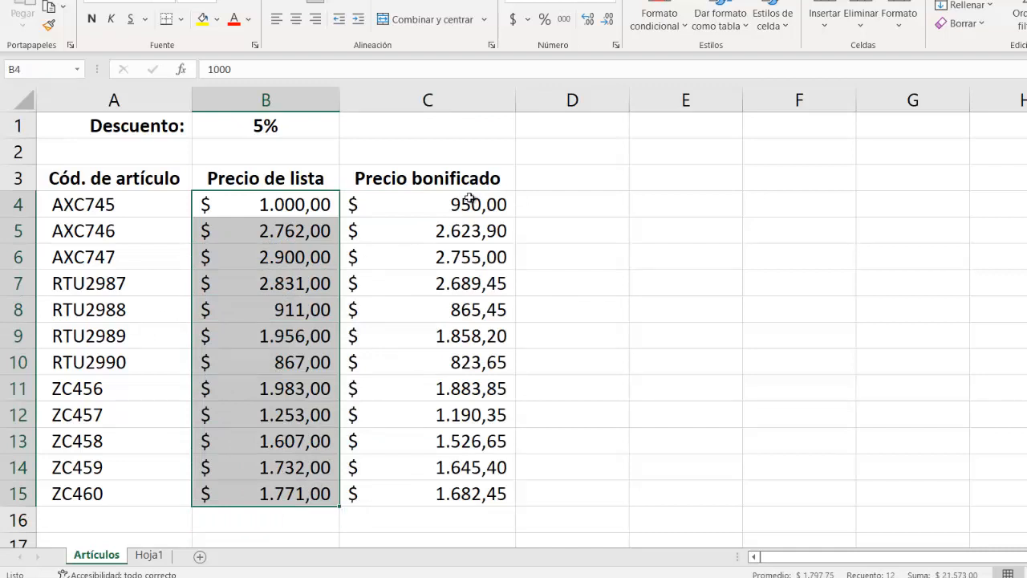
pyautogui.click(59, 76)
pyautogui.write('PrecioLista')
pyautogui.press('Return')
pyautogui.click(666, 231)
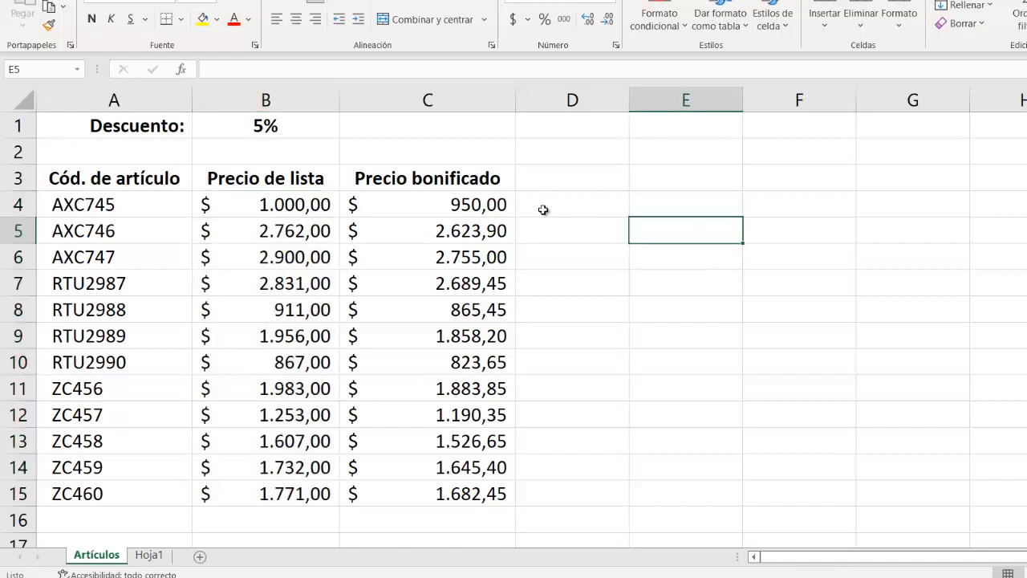
# - Name the discounted price range C4:C15 PrecioBonificado
pyautogui.click(447, 208)
pyautogui.hotkey('ctrl', 'shift', 'Down')
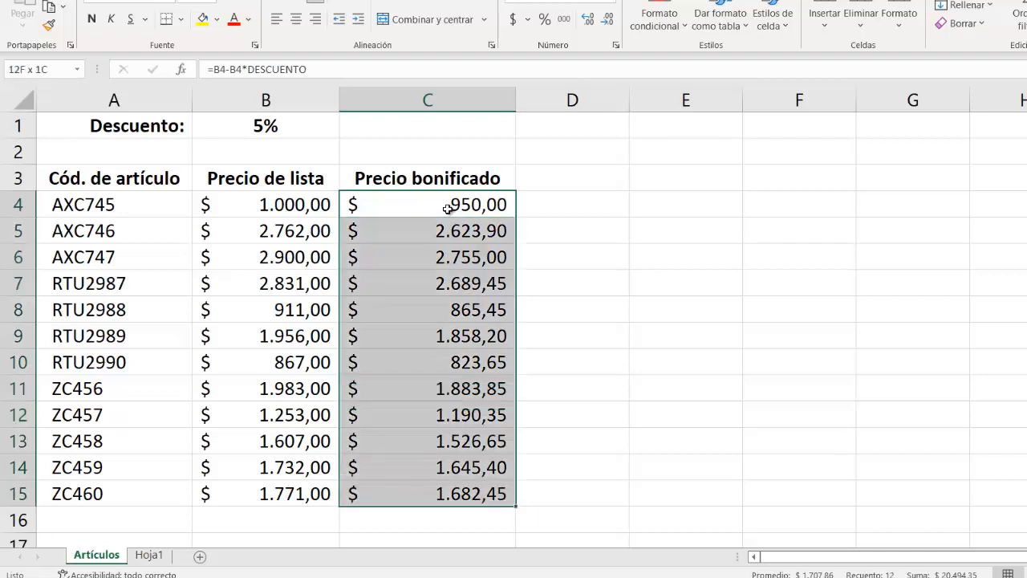
pyautogui.click(46, 70)
pyautogui.write('PrecioBonificado')
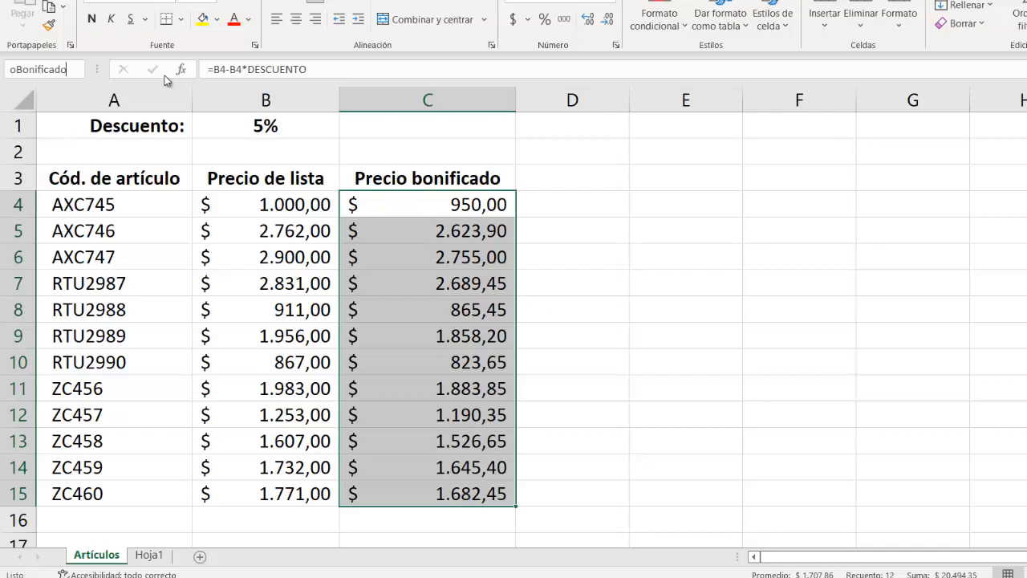
pyautogui.press('Return')
pyautogui.click(580, 222)
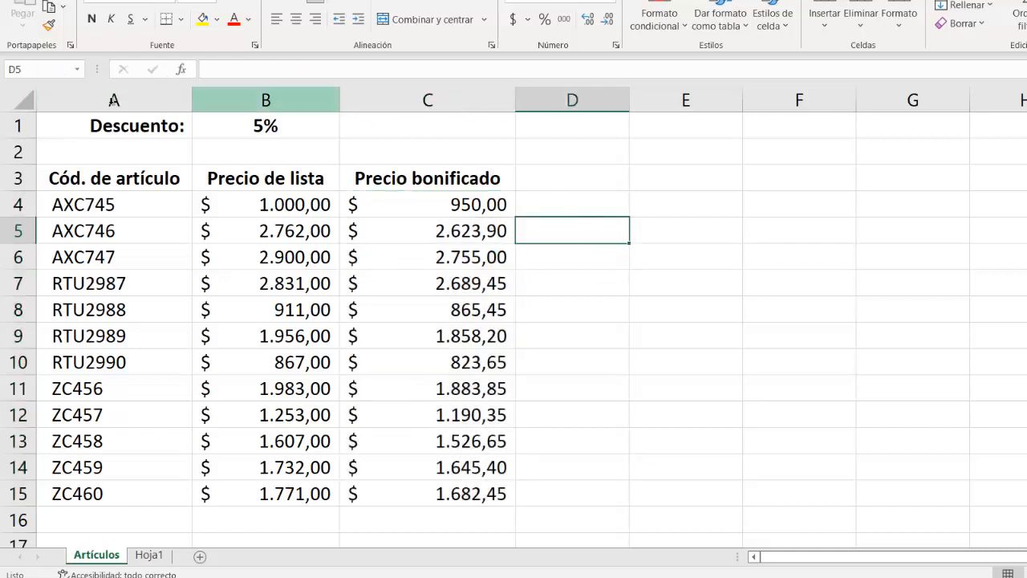
# - Select the ranges PrecioBonificado and PrecioLista in turn by their defined names to check what they cover
pyautogui.click(84, 69)
pyautogui.click(83, 70)
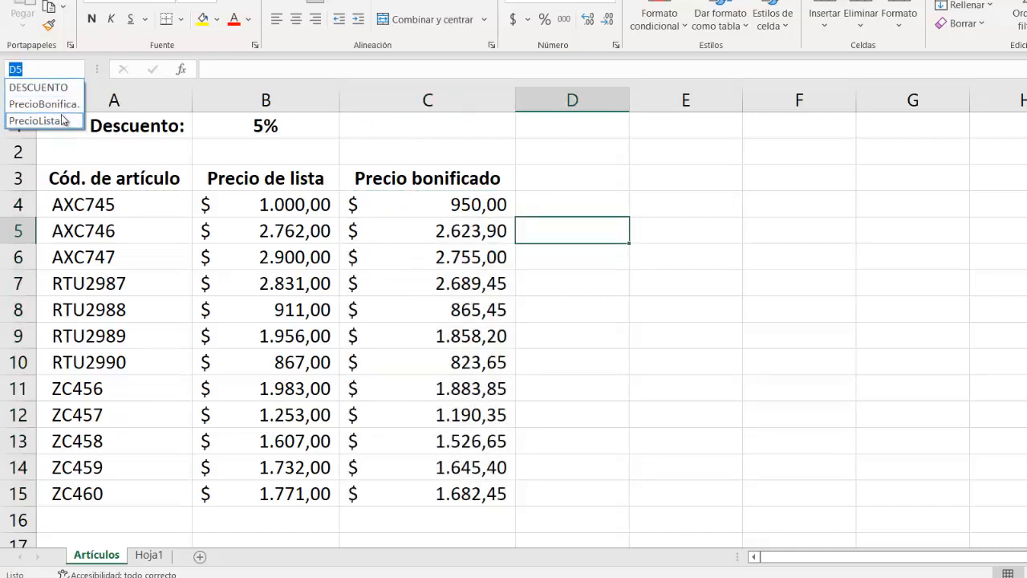
pyautogui.click(63, 105)
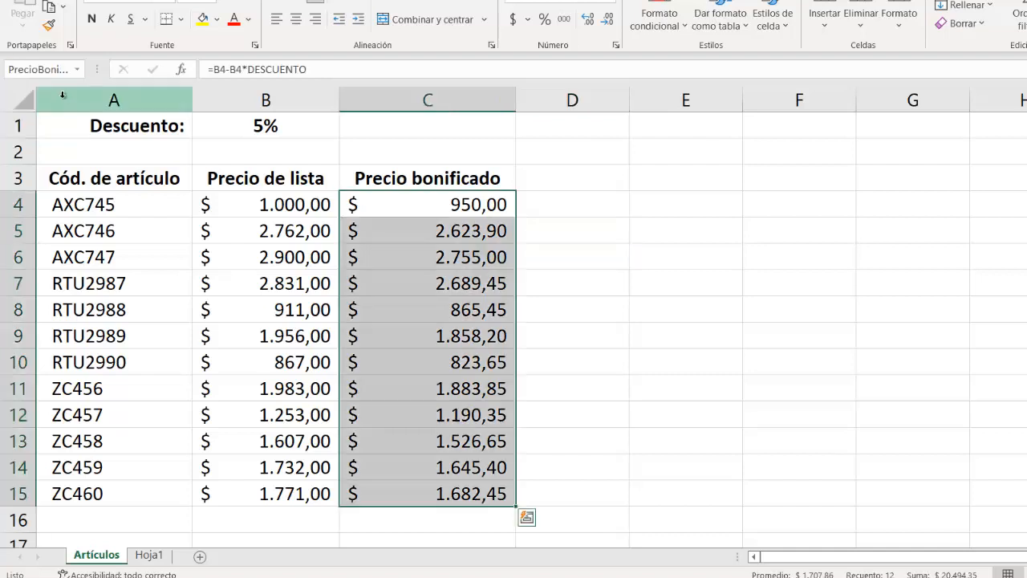
pyautogui.click(78, 69)
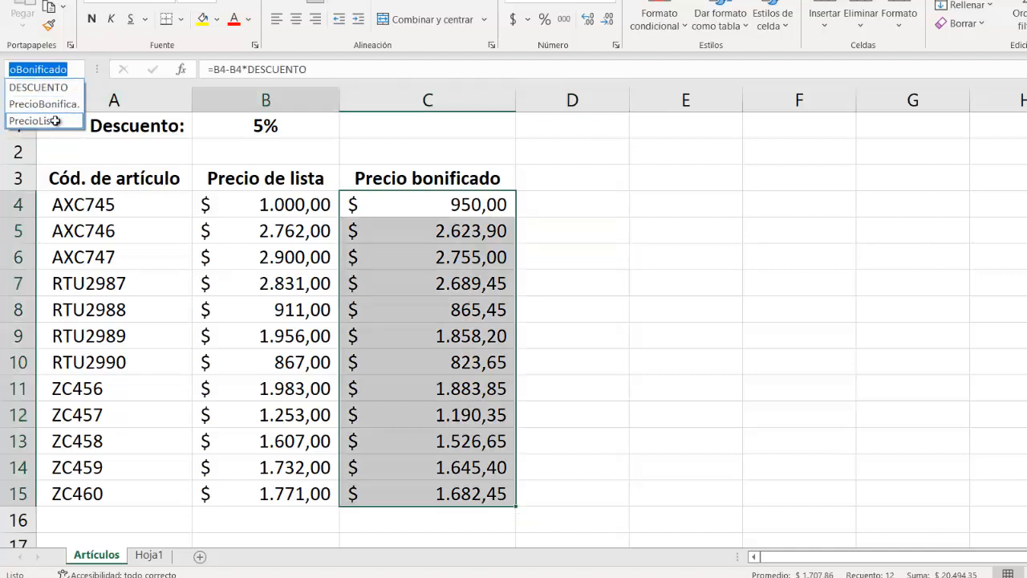
pyautogui.click(50, 121)
pyautogui.moveTo(554, 228); pyautogui.dragTo(553, 256)
pyautogui.click(671, 259)
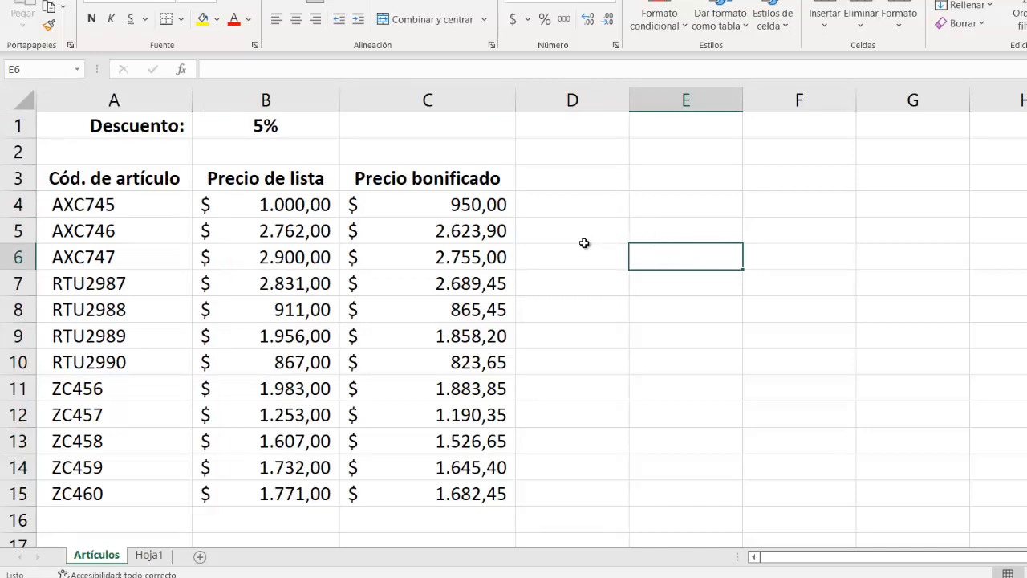
# - On the Hoja1 sheet, enter 456 in cell B2 and 2000 in cell B3
pyautogui.click(149, 555)
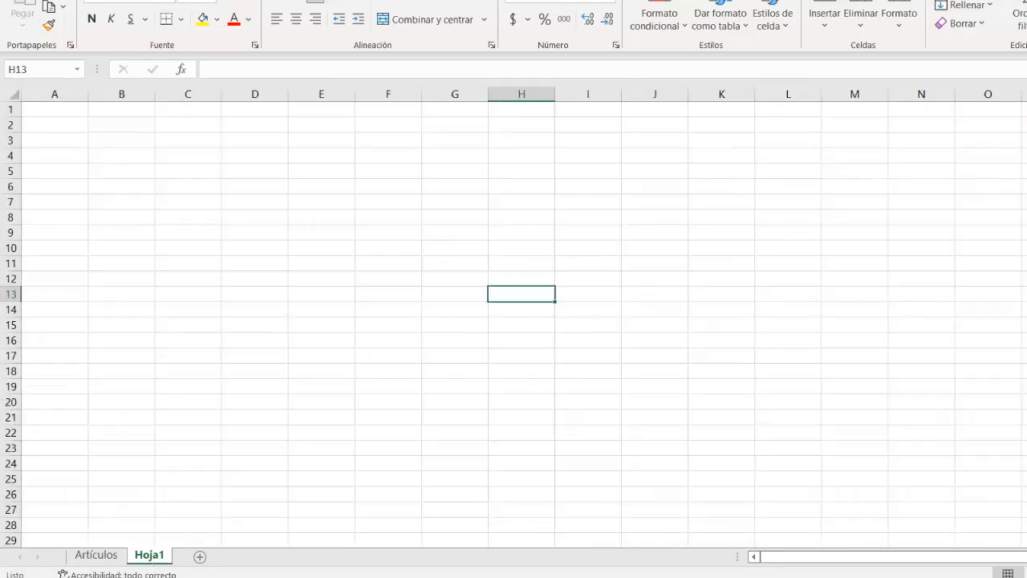
pyautogui.scroll(9, 513, 317)
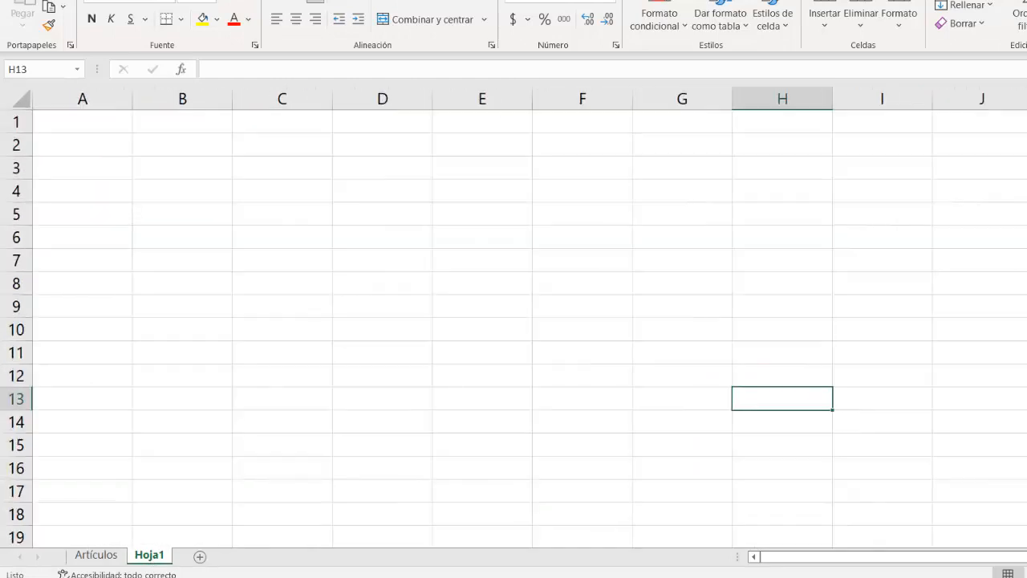
pyautogui.click(225, 163)
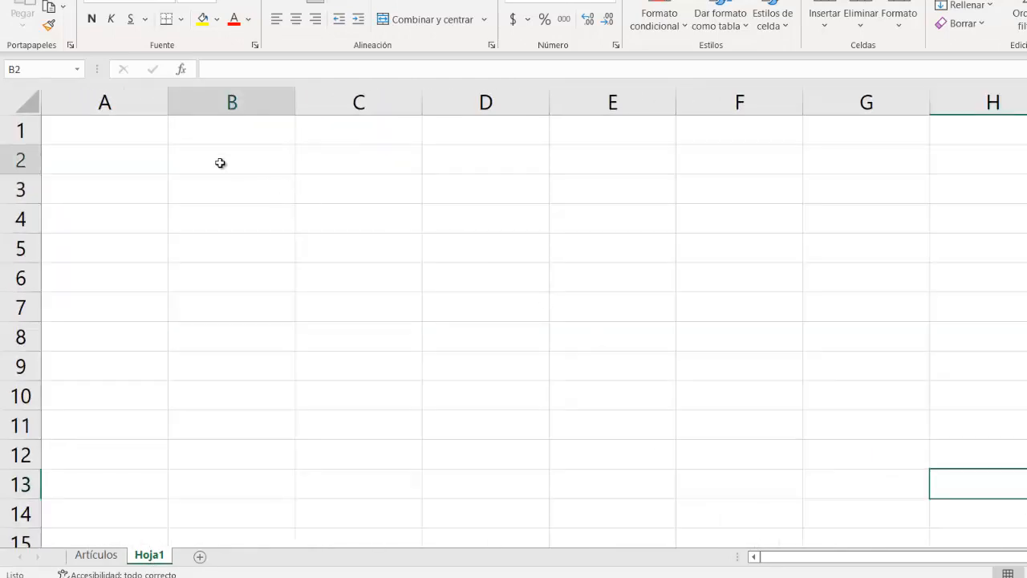
pyautogui.write('456')
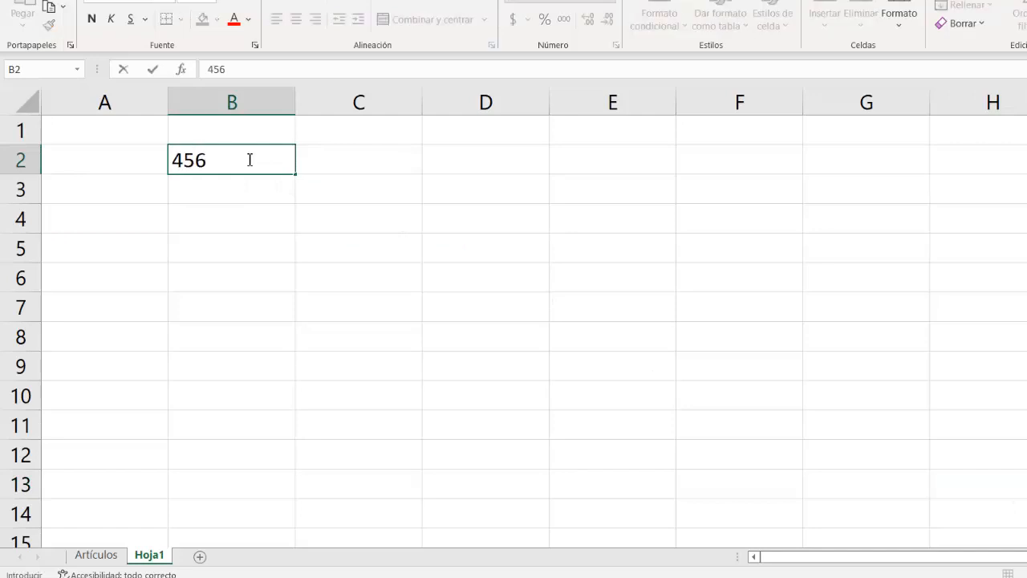
pyautogui.press('Return')
pyautogui.write('2000')
pyautogui.press('Return')
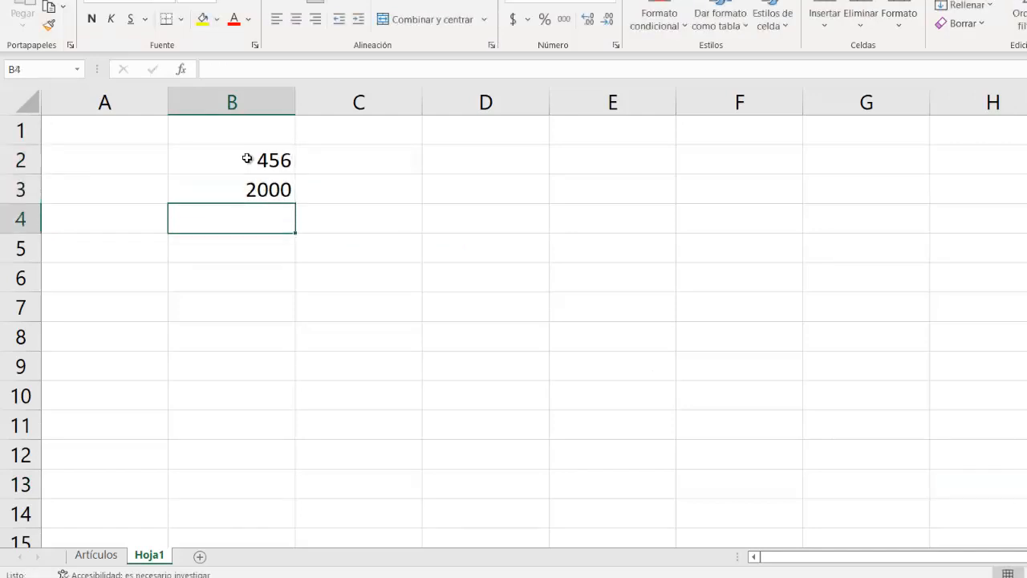
# - Enter 3000 in cell B4
pyautogui.write('3000')
pyautogui.press('Return')
# - Enter the formula =B2-B2*DESCUENTO in cell C2 and fill it down to C4
pyautogui.click(323, 160)
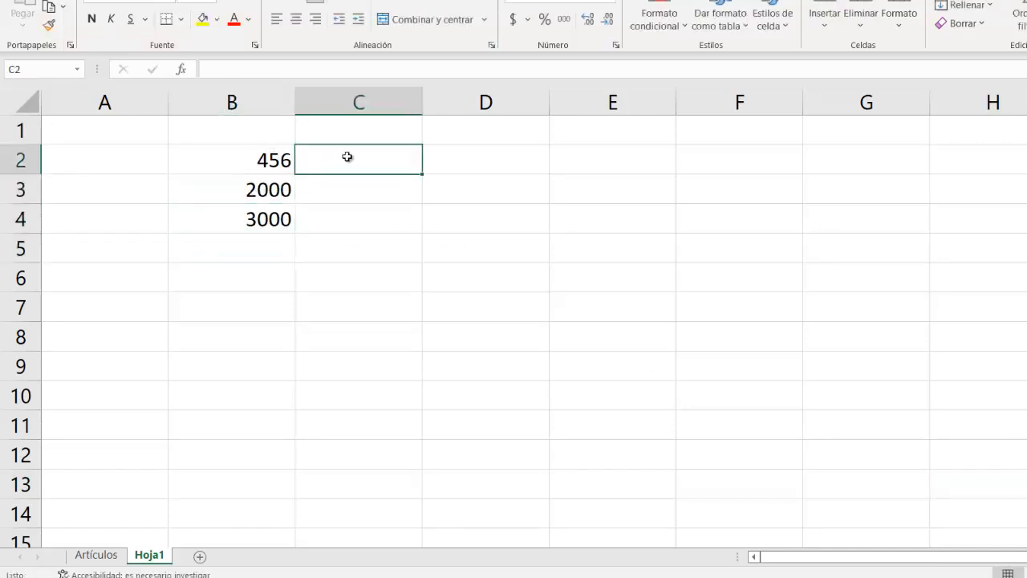
pyautogui.write('=')
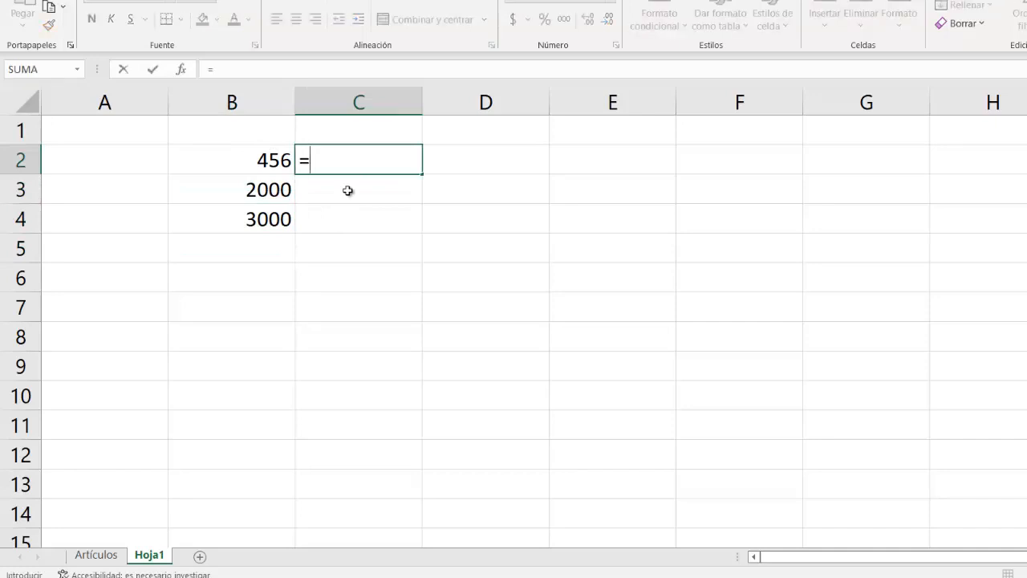
pyautogui.click(270, 159)
pyautogui.write('-')
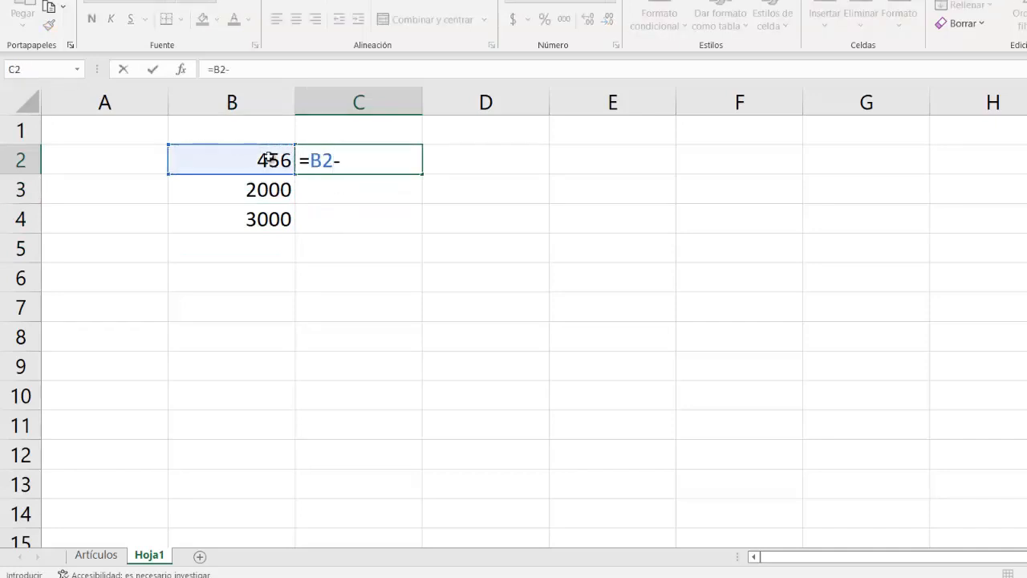
pyautogui.click(263, 163)
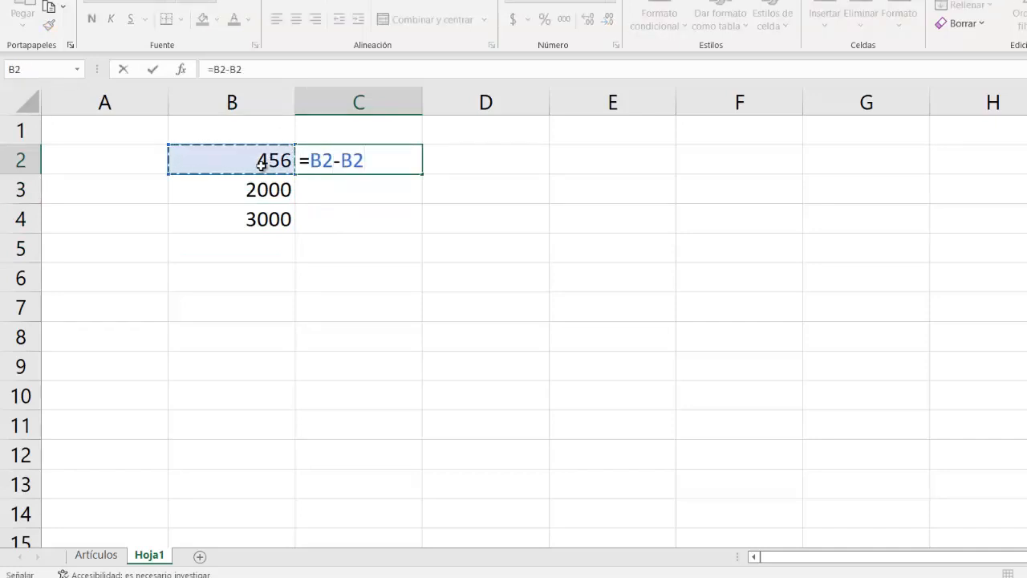
pyautogui.write('*des')
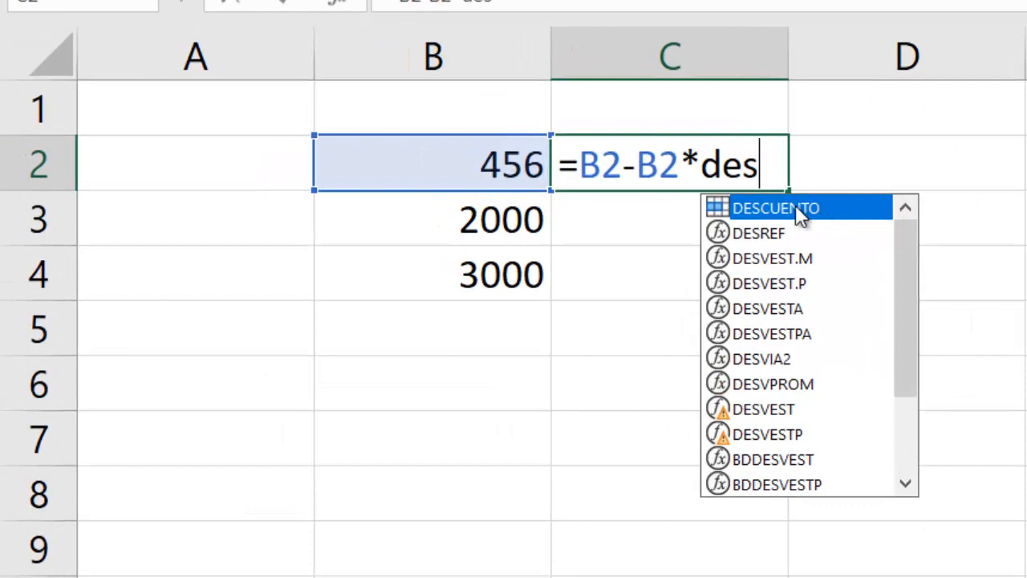
pyautogui.doubleClick(802, 207)
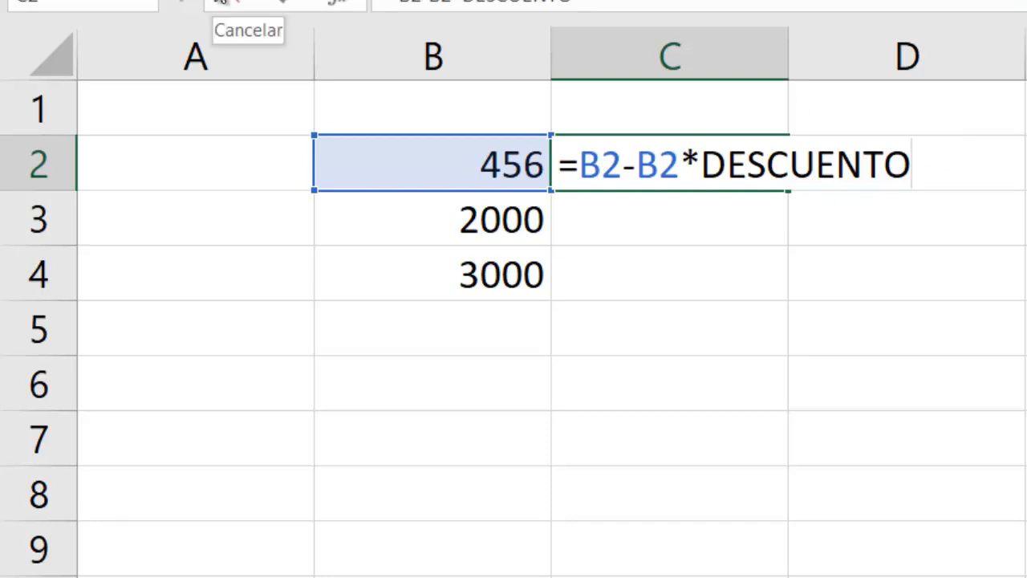
pyautogui.press('Return')
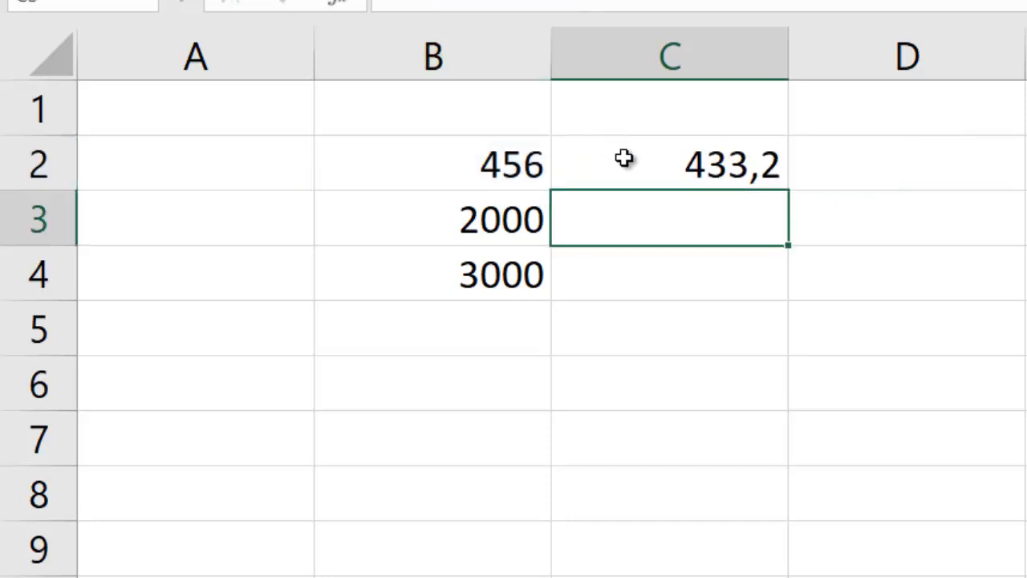
pyautogui.click(663, 164)
pyautogui.doubleClick(786, 191)
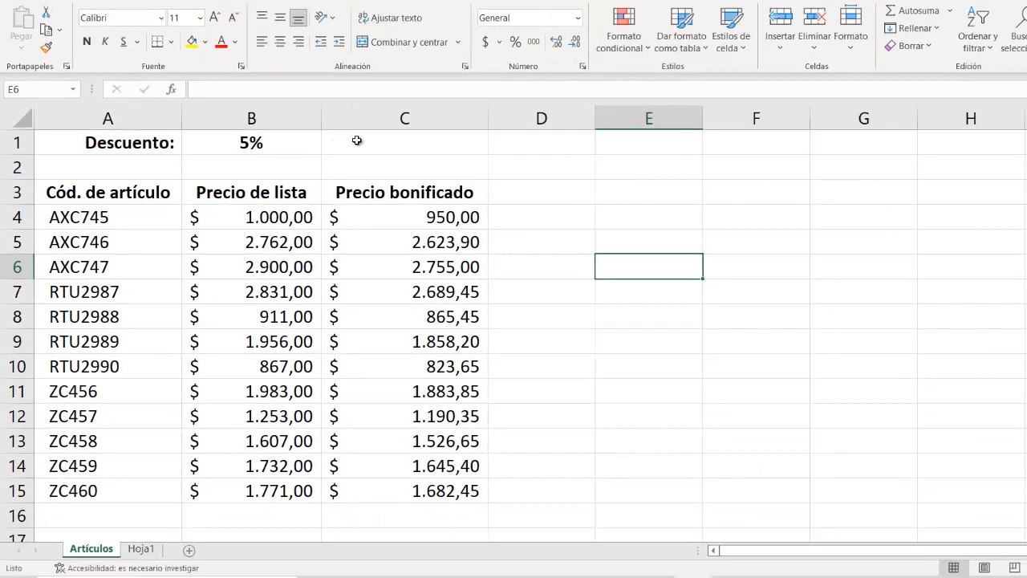
# - On the Artículos sheet, enter 5% in cell C1
pyautogui.click(357, 141)
pyautogui.click(359, 125)
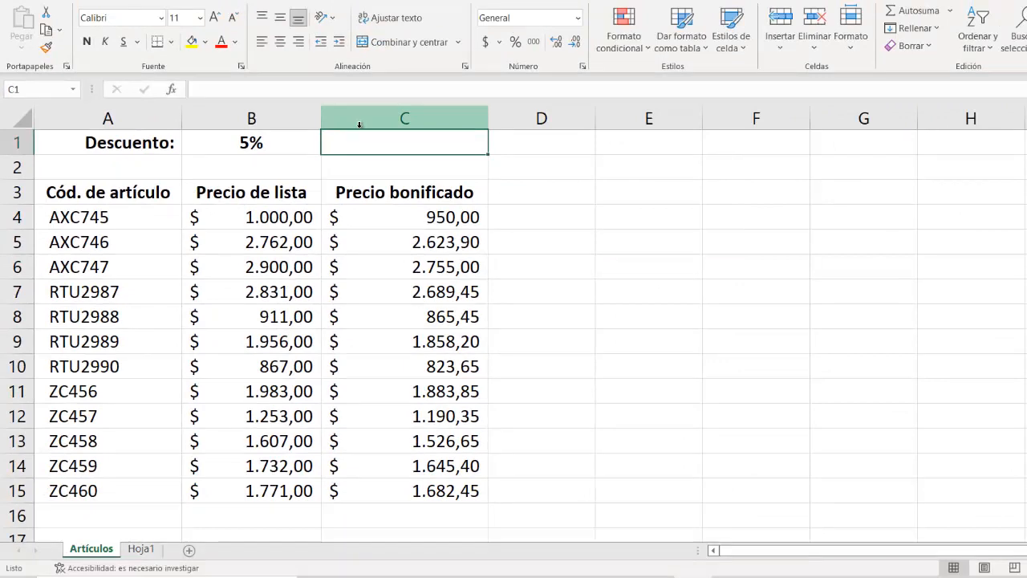
pyautogui.write('5%')
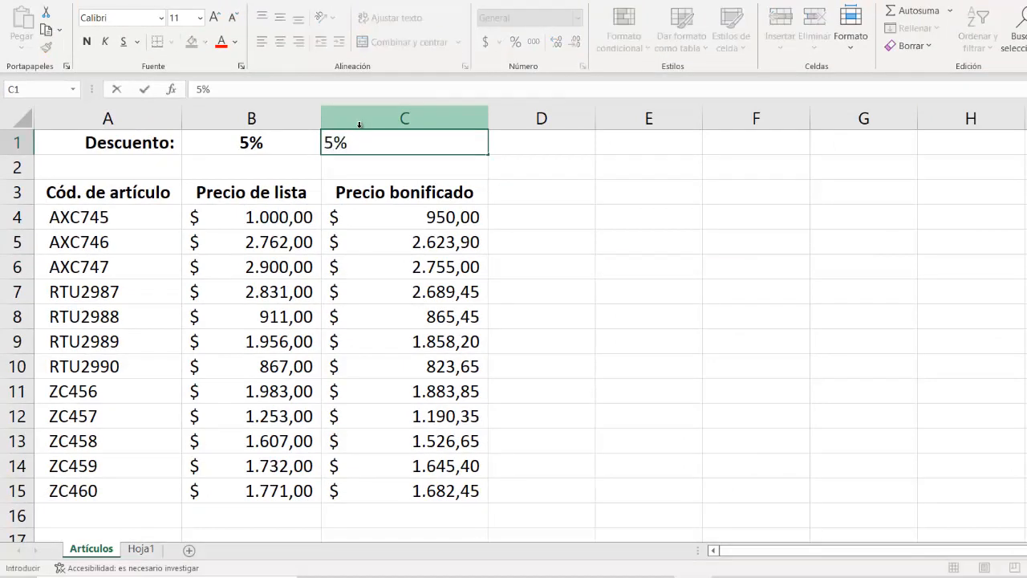
pyautogui.press('Return')
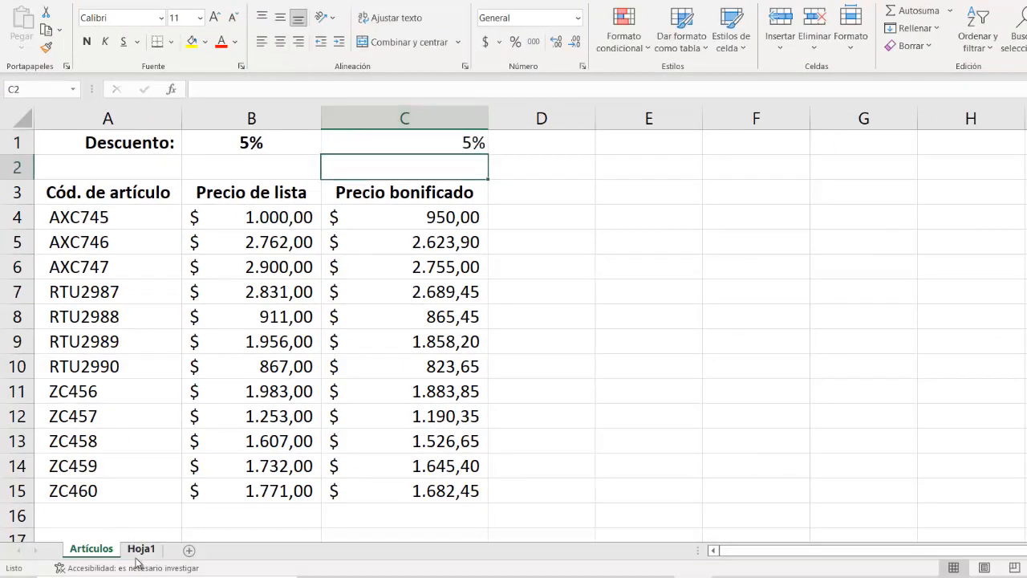
# - On the Hoja1 sheet, enter =B2-B2*Artículos!$C$1 in cell D2 and fill it down to D4
pyautogui.click(138, 552)
pyautogui.click(470, 176)
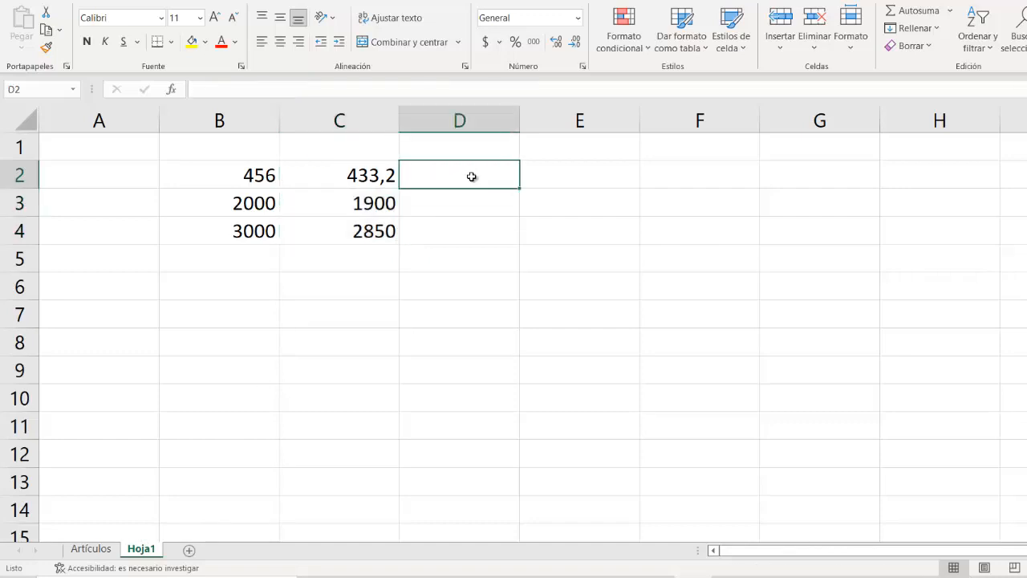
pyautogui.write('=')
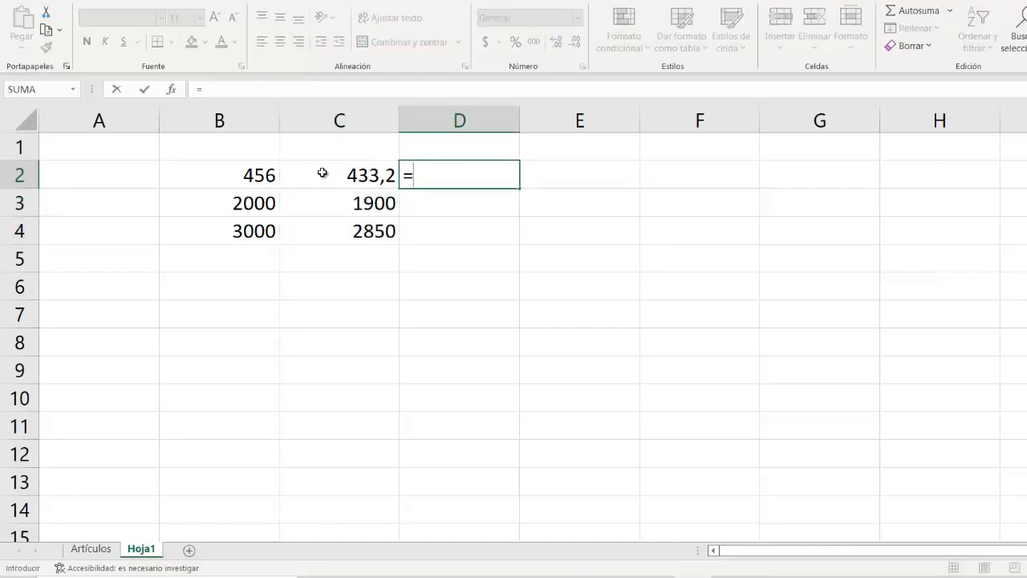
pyautogui.click(252, 176)
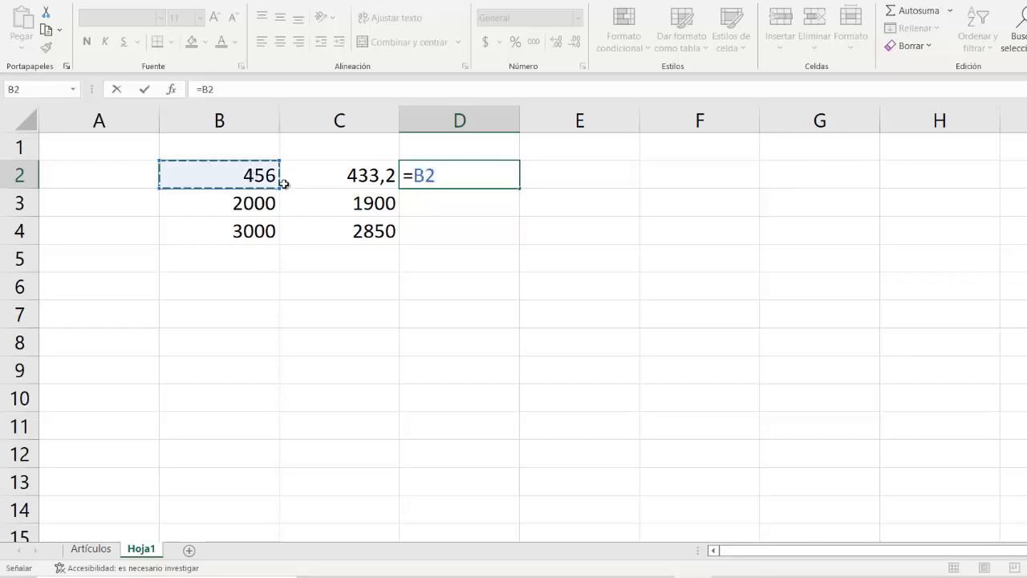
pyautogui.write('-')
pyautogui.click(260, 178)
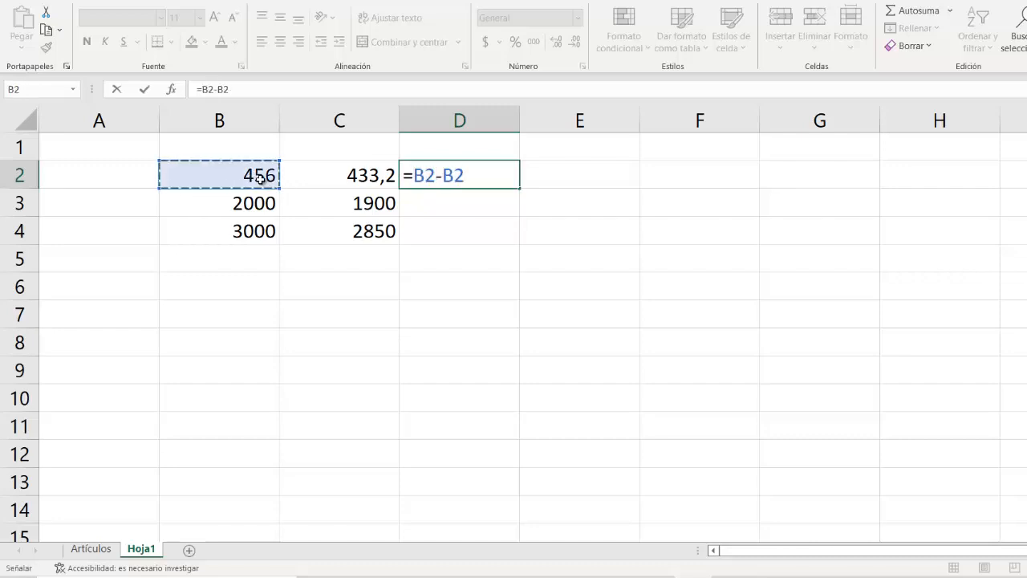
pyautogui.write('*')
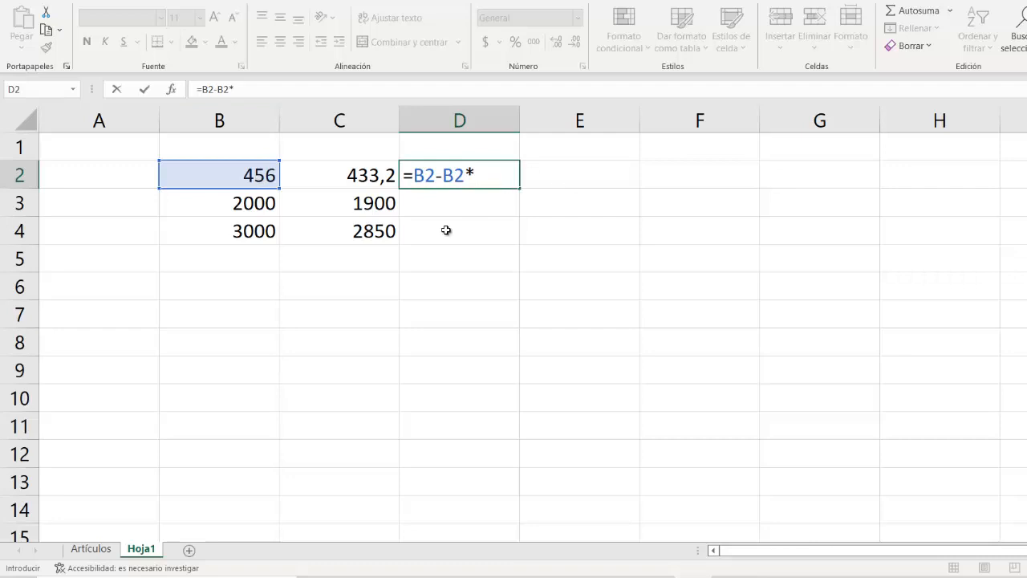
pyautogui.click(90, 548)
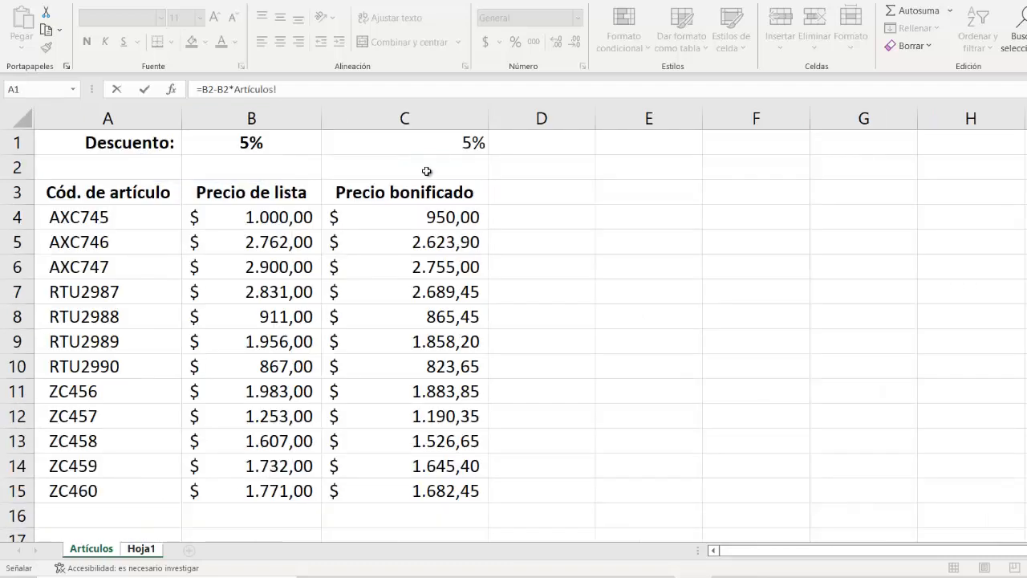
pyautogui.click(434, 144)
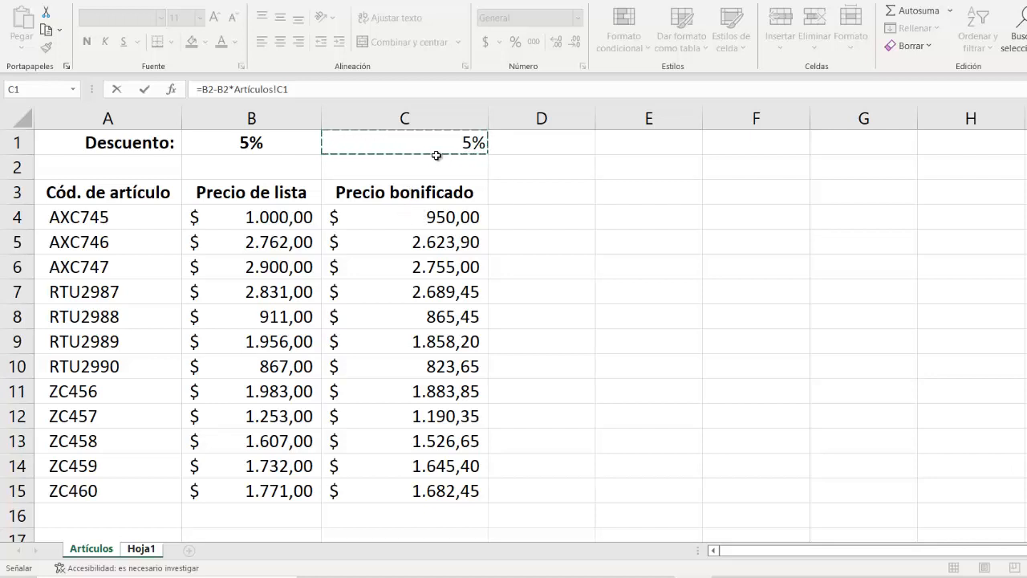
pyautogui.press('F4')
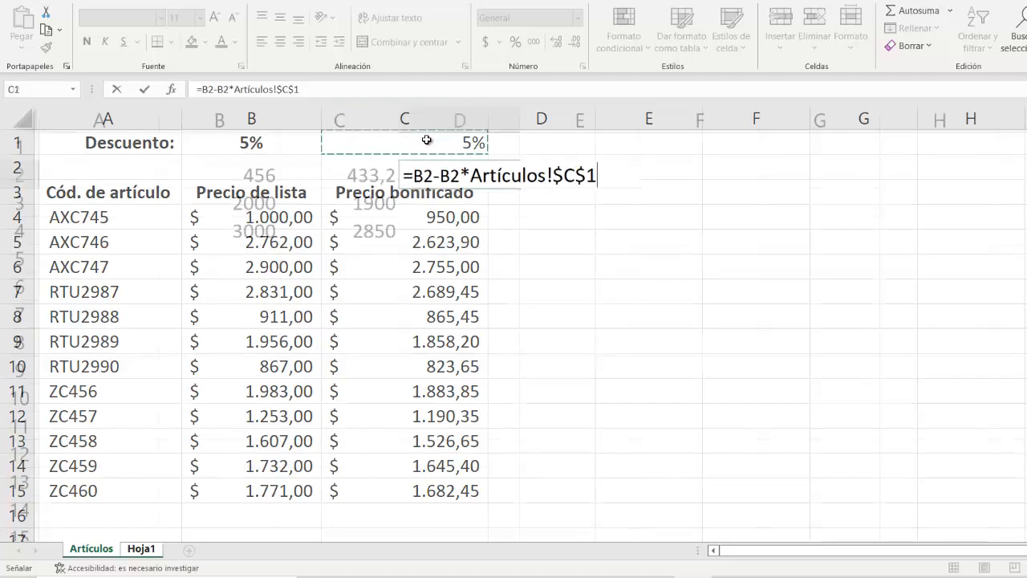
pyautogui.press('Return')
pyautogui.click(497, 174)
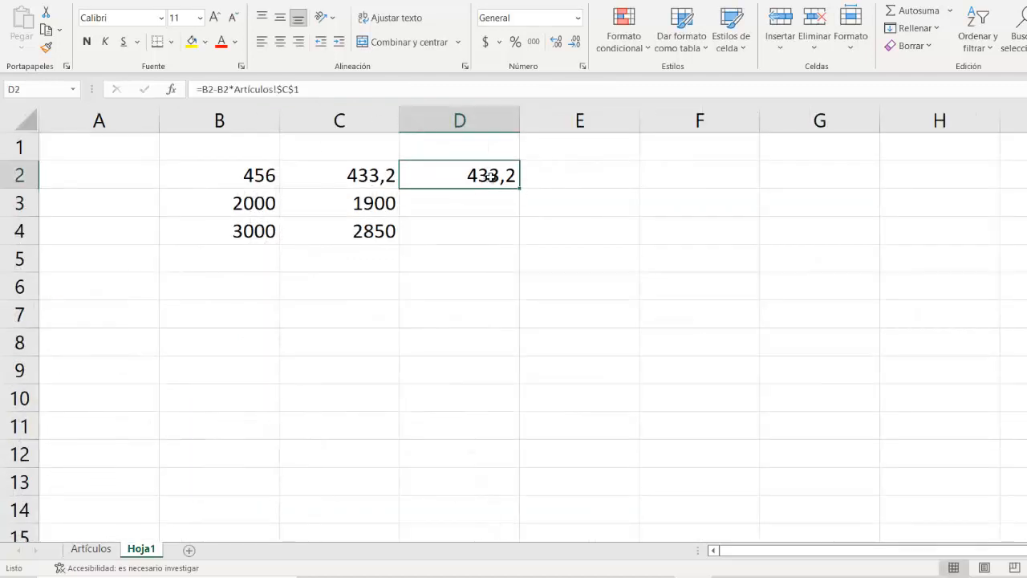
pyautogui.doubleClick(520, 189)
# - Examine the formula in cell C2 that uses the DESCUENTO name
pyautogui.click(344, 174)
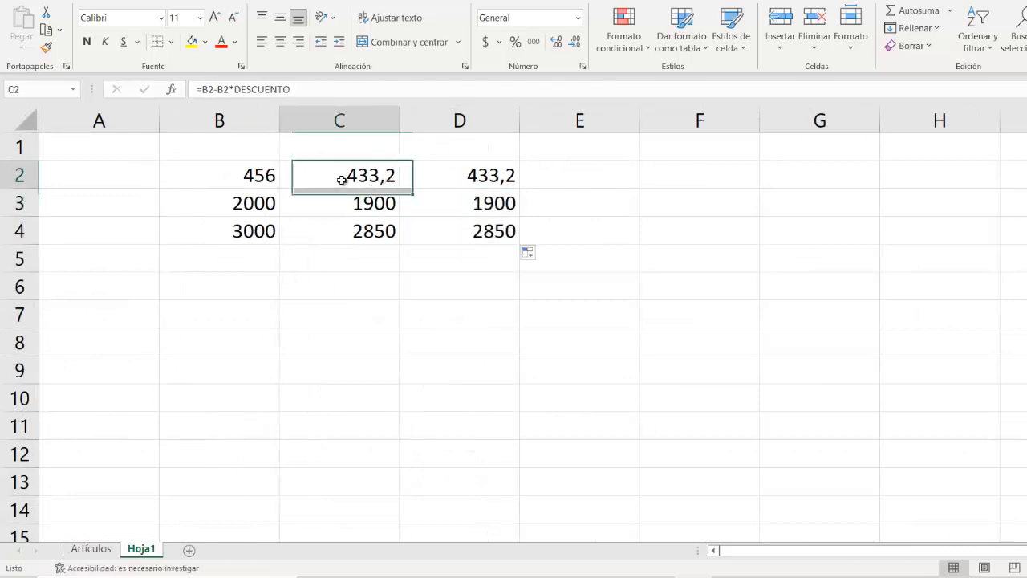
pyautogui.doubleClick(345, 175)
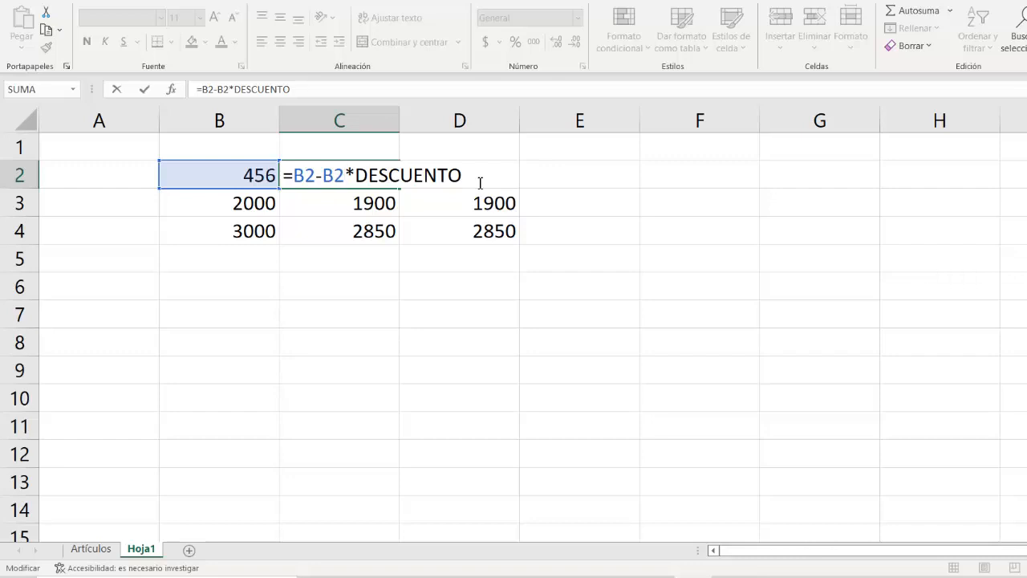
pyautogui.press('Return')
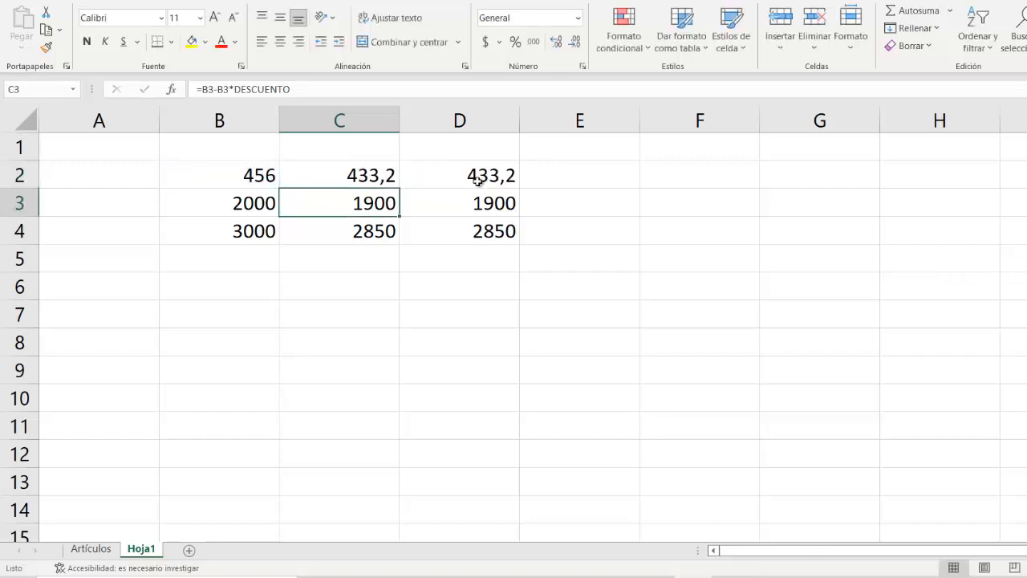
# - Sum the list prices in cell C7 with =SUMA(PrecioLista) and review the formula
pyautogui.click(358, 324)
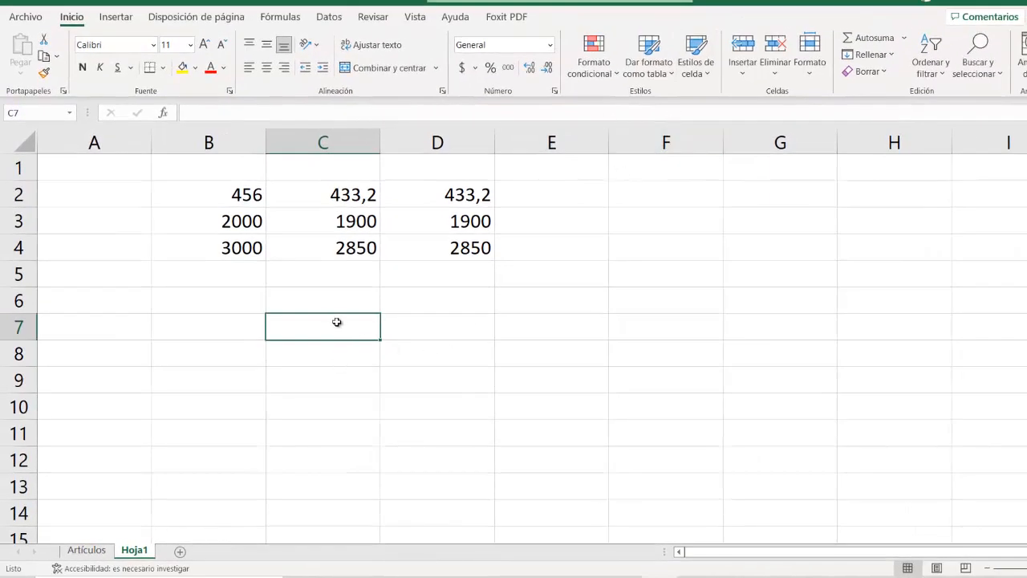
pyautogui.click(875, 39)
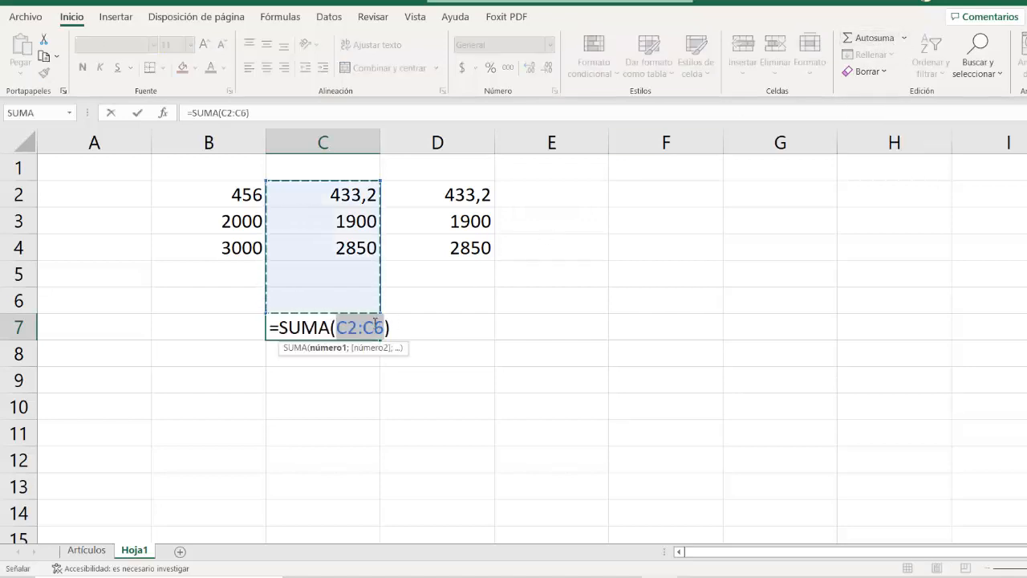
pyautogui.press('BackSpace')
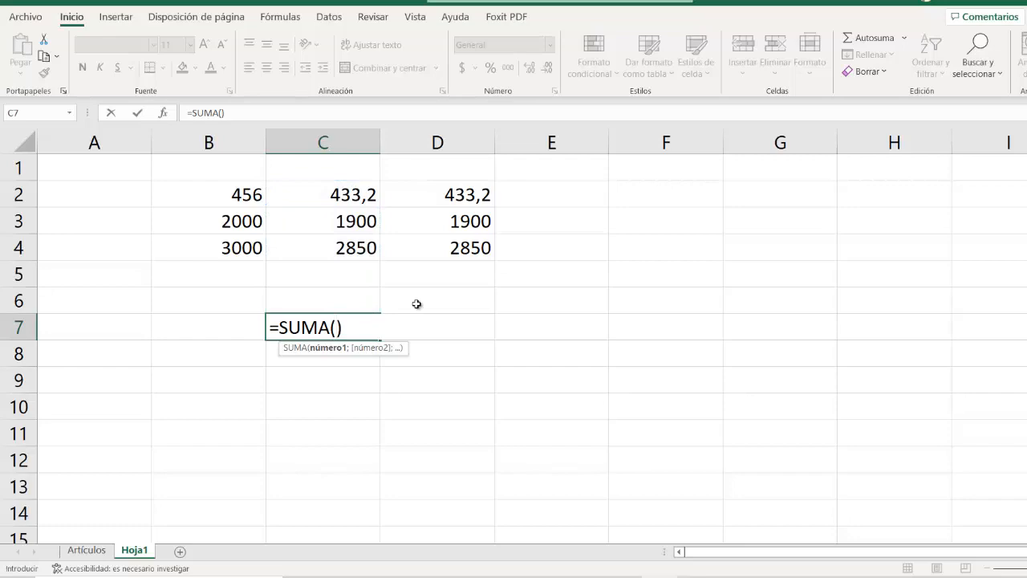
pyautogui.write('pre')
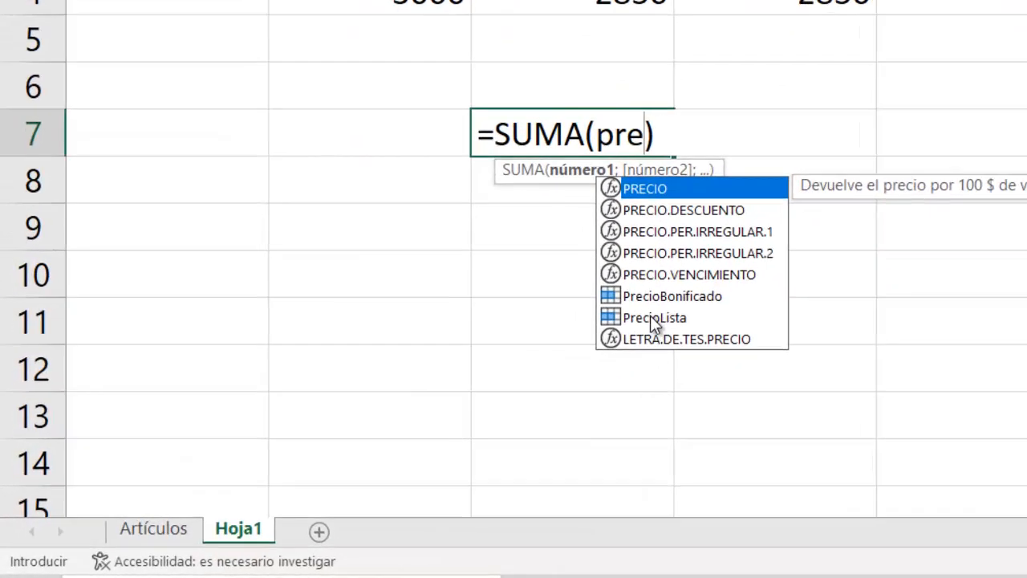
pyautogui.doubleClick(650, 317)
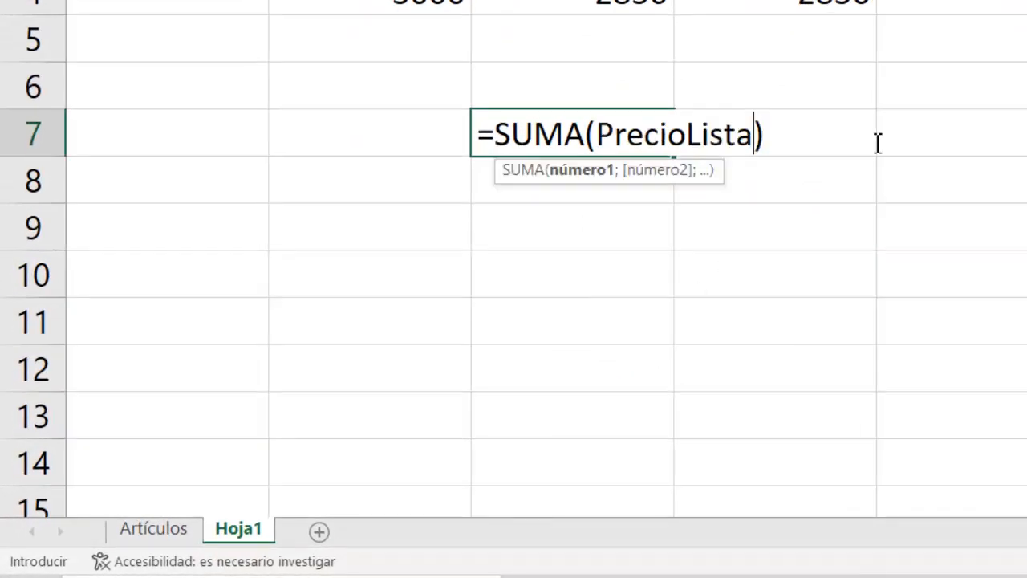
pyautogui.press('Return')
pyautogui.press('Up')
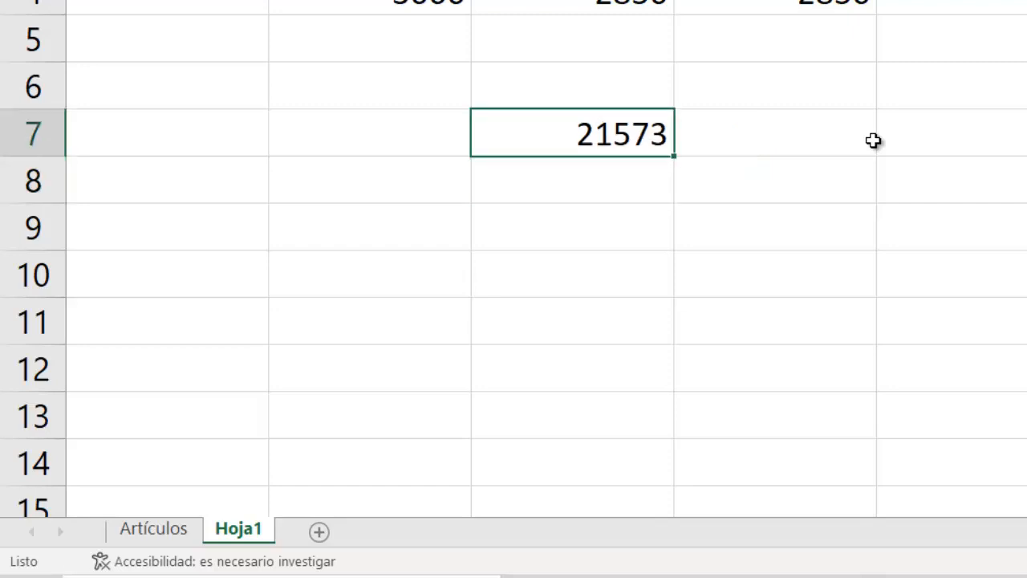
pyautogui.doubleClick(565, 145)
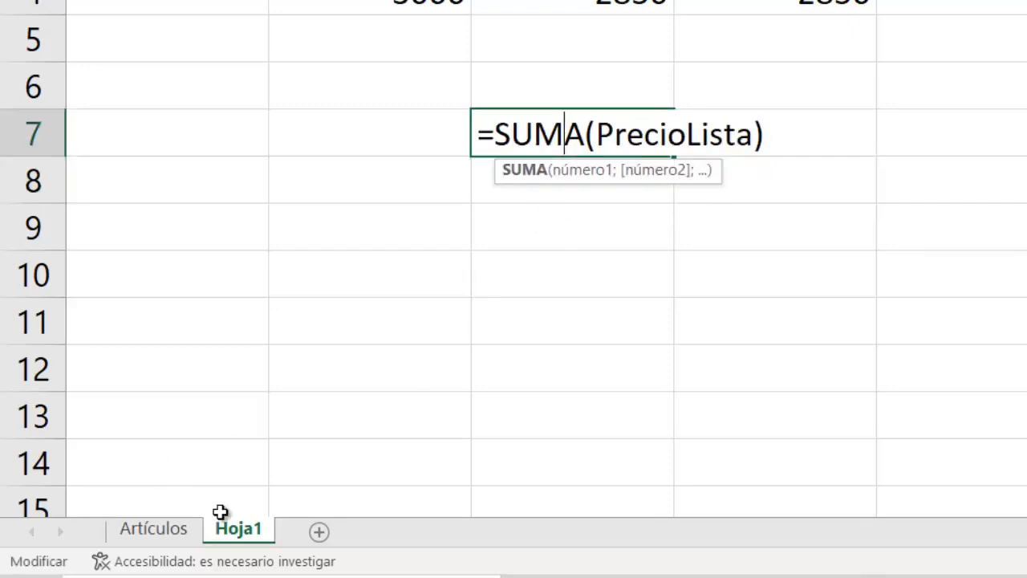
pyautogui.press('Escape')
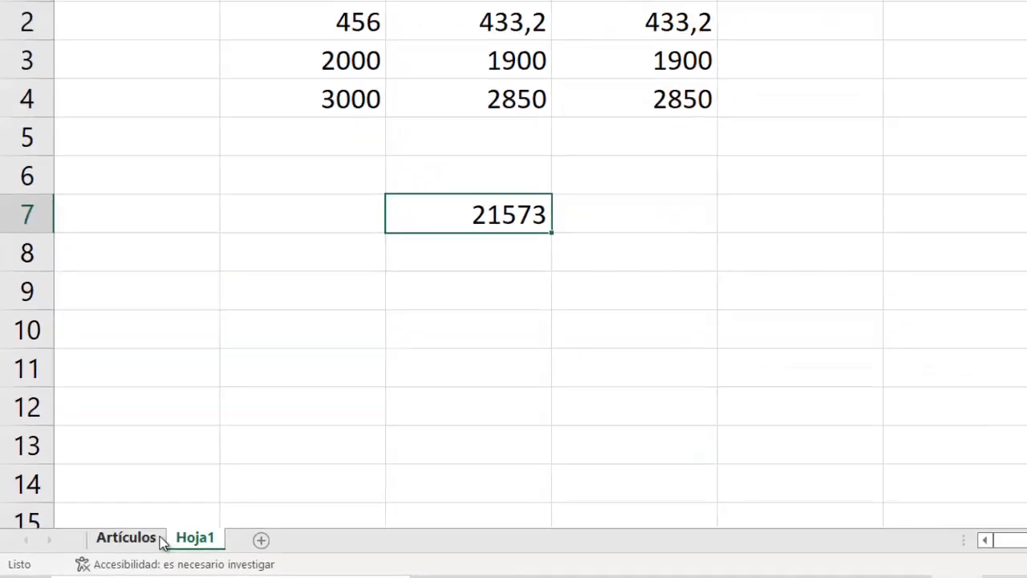
# - On the Artículos sheet, average the discounted prices in cell E6 with =PROMEDIO(PrecioBonificado)
pyautogui.click(153, 528)
pyautogui.click(665, 276)
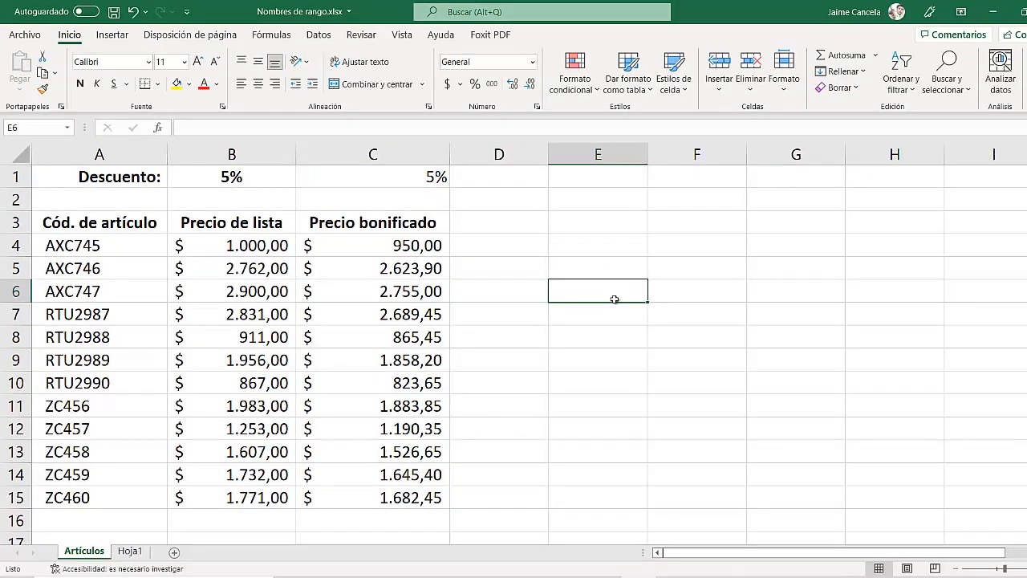
pyautogui.click(878, 58)
pyautogui.click(862, 97)
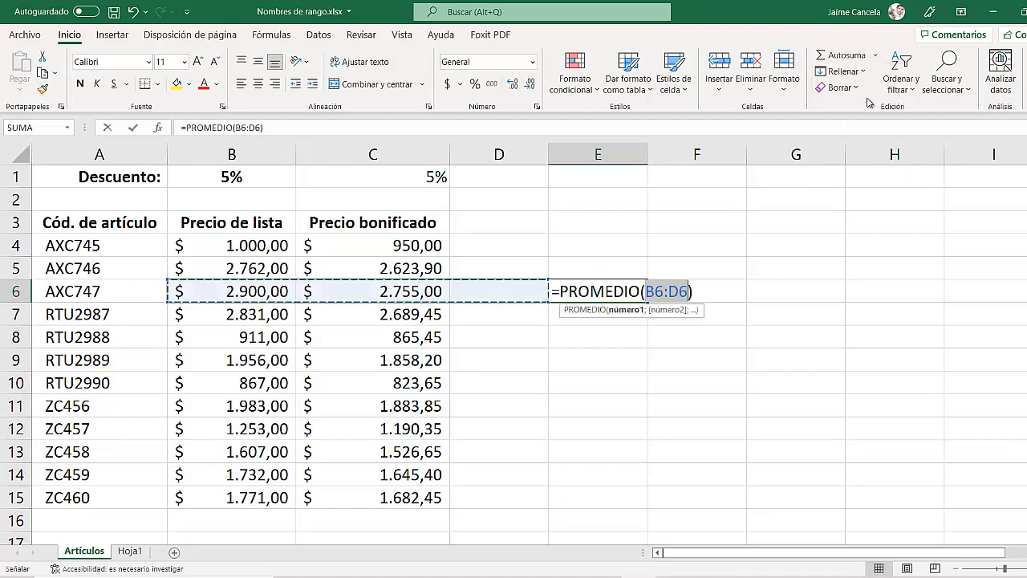
pyautogui.write('precio')
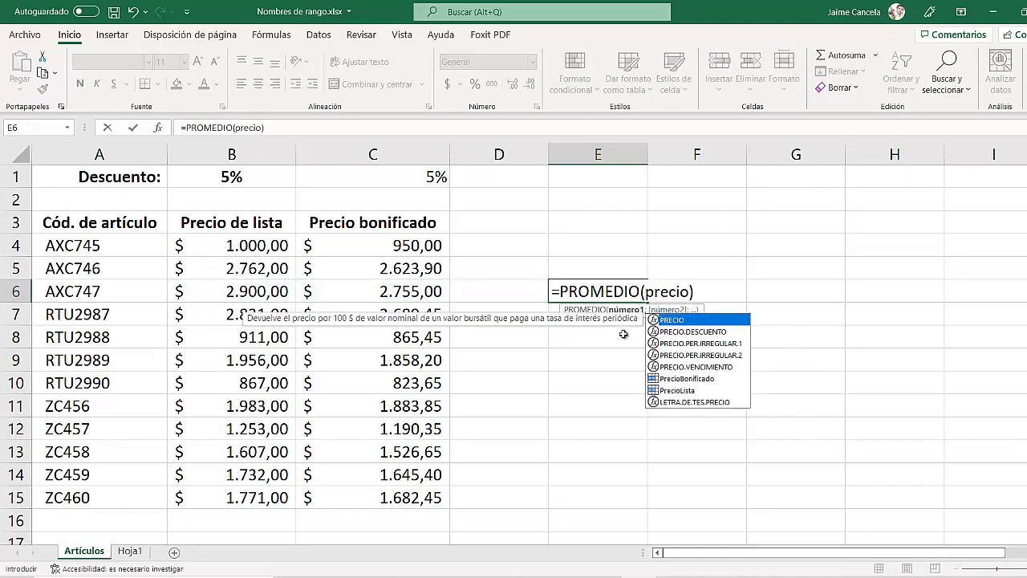
pyautogui.doubleClick(694, 378)
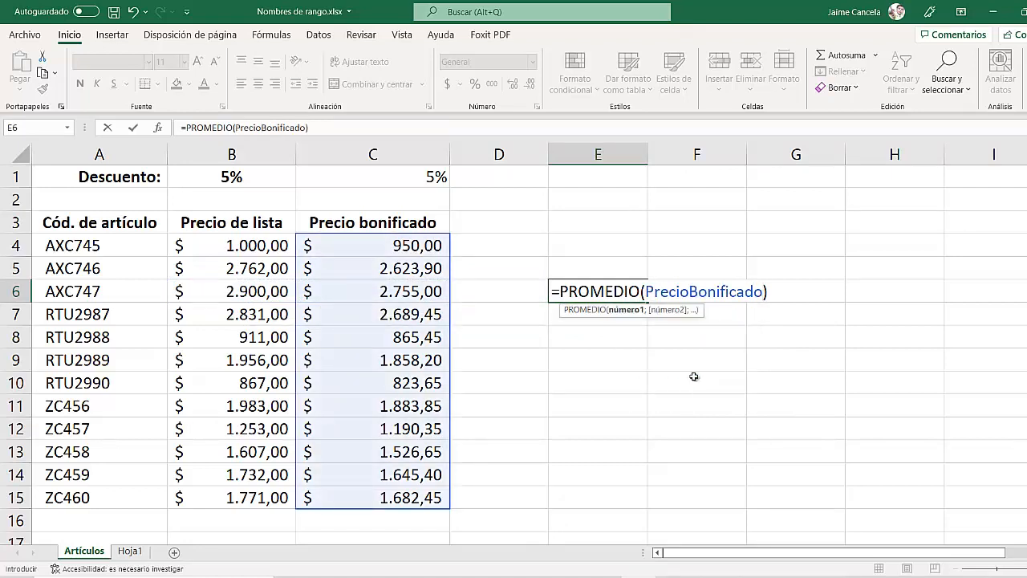
pyautogui.press('Return')
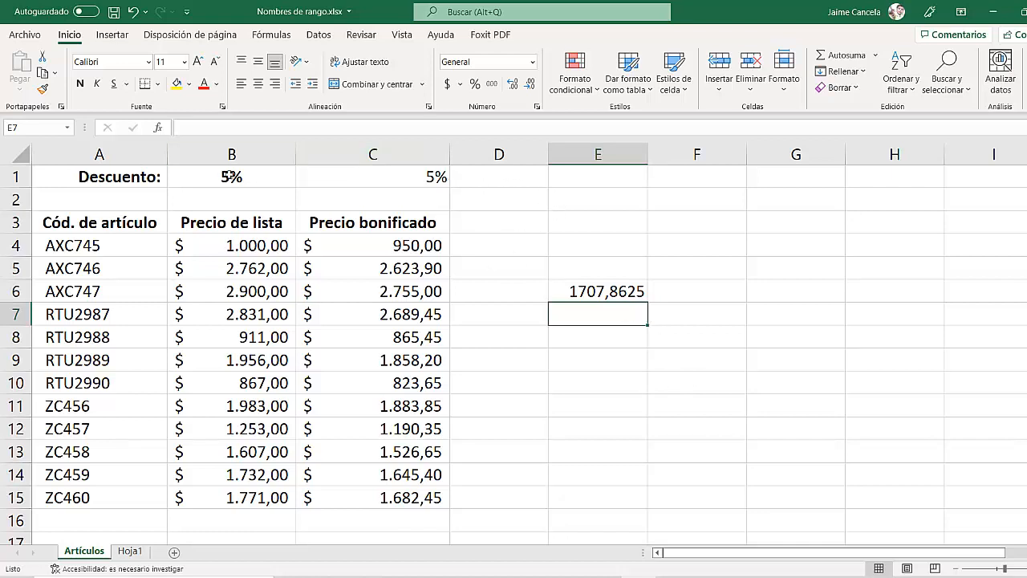
# - Check the name of cell B1 and review the workbook's defined names and their references in the Name Manager
pyautogui.click(265, 176)
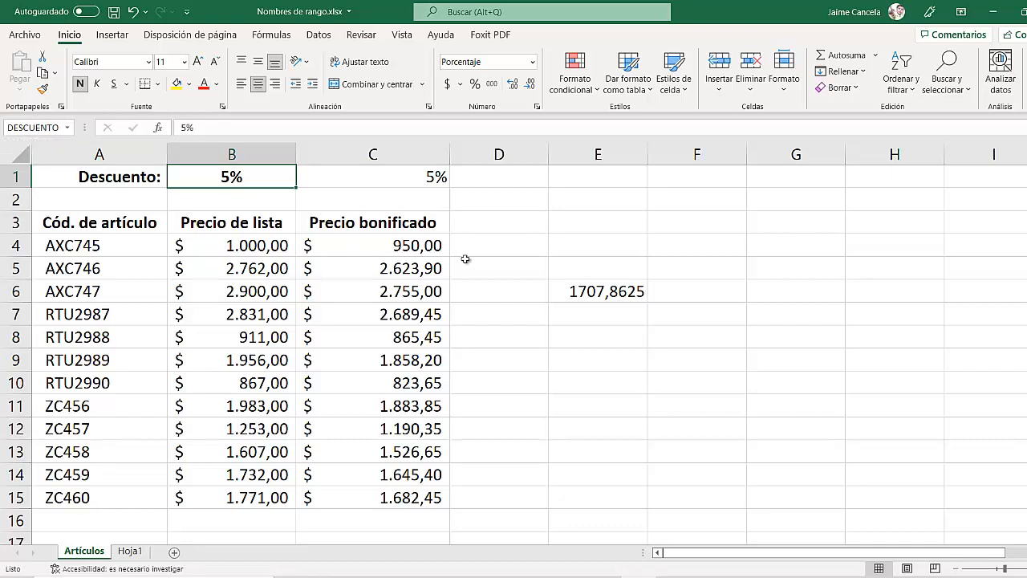
pyautogui.click(586, 226)
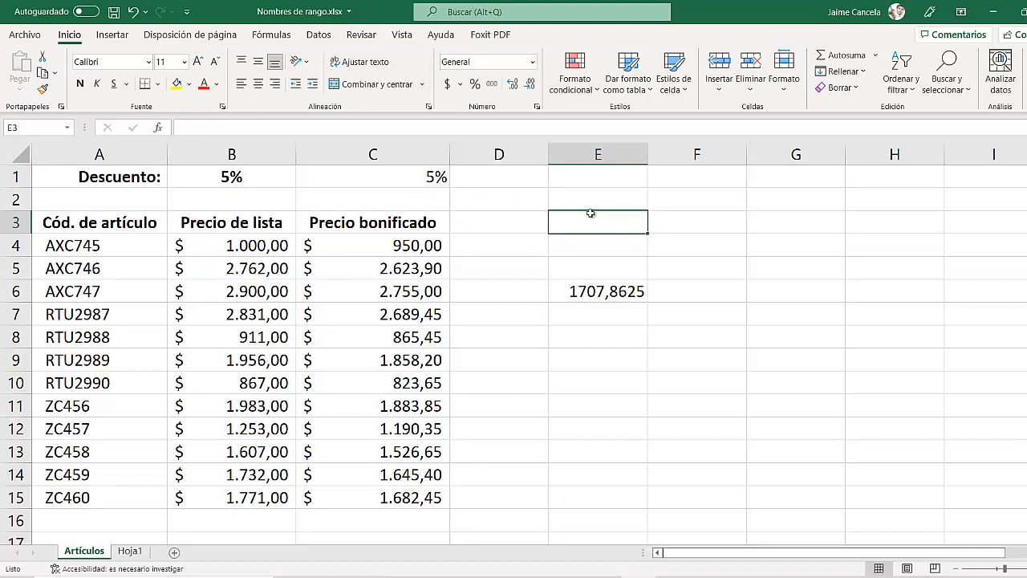
pyautogui.click(270, 35)
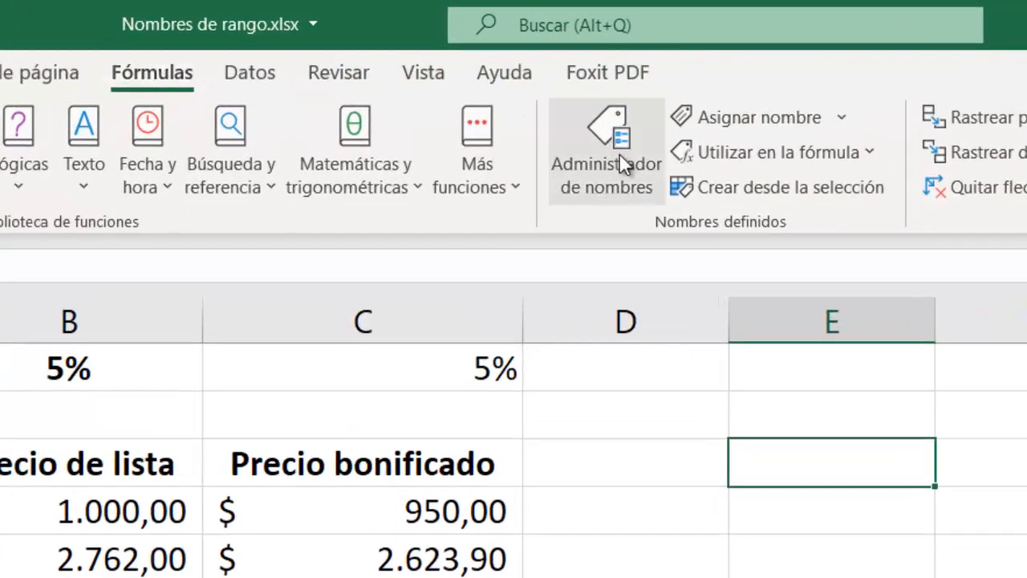
pyautogui.click(619, 153)
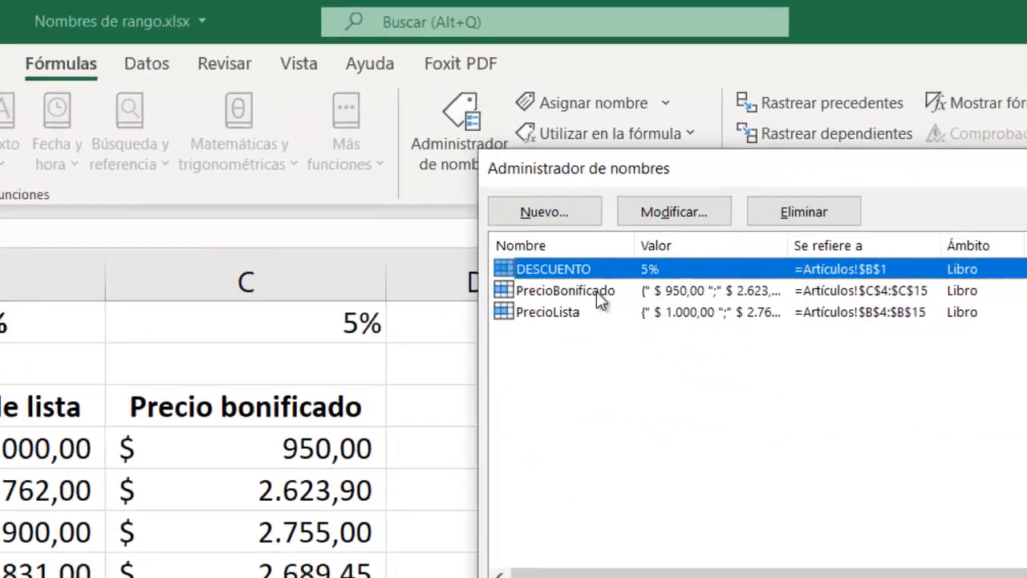
pyautogui.click(742, 329)
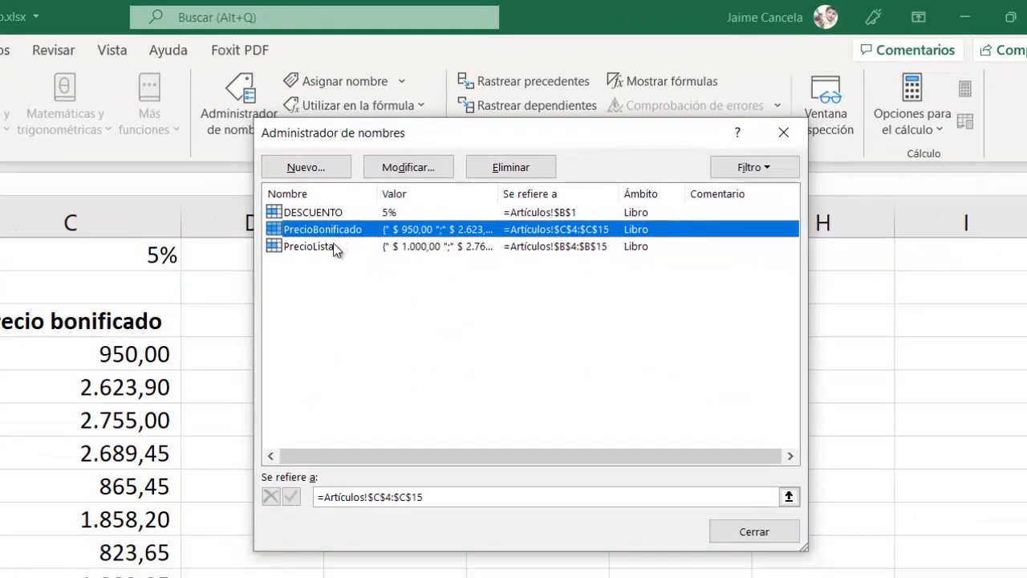
pyautogui.click(377, 255)
pyautogui.click(375, 240)
pyautogui.click(328, 250)
# - Delete the defined name PrecioBonificado and close the Name Manager
pyautogui.click(325, 228)
pyautogui.click(511, 171)
pyautogui.click(510, 170)
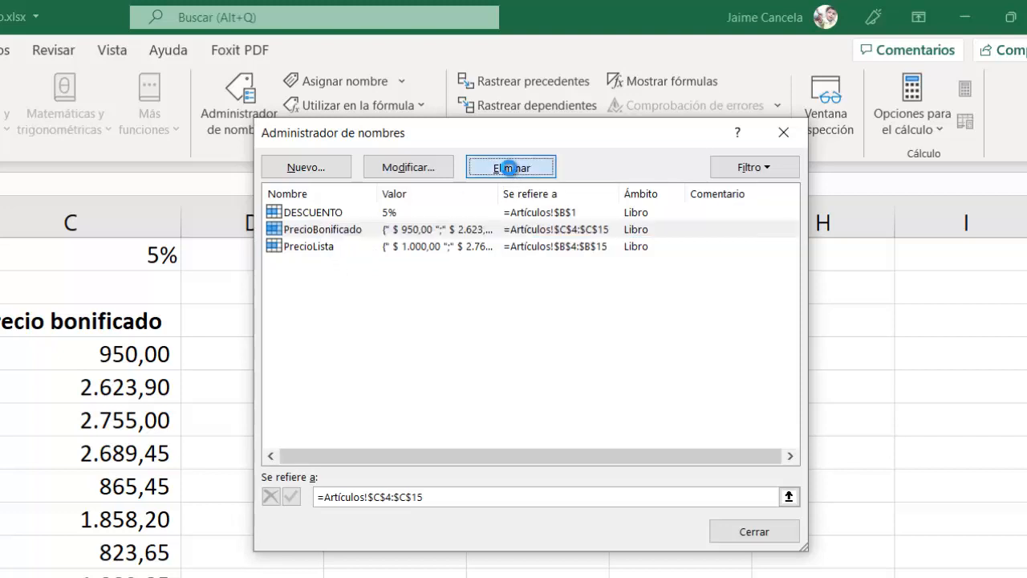
pyautogui.click(287, 479)
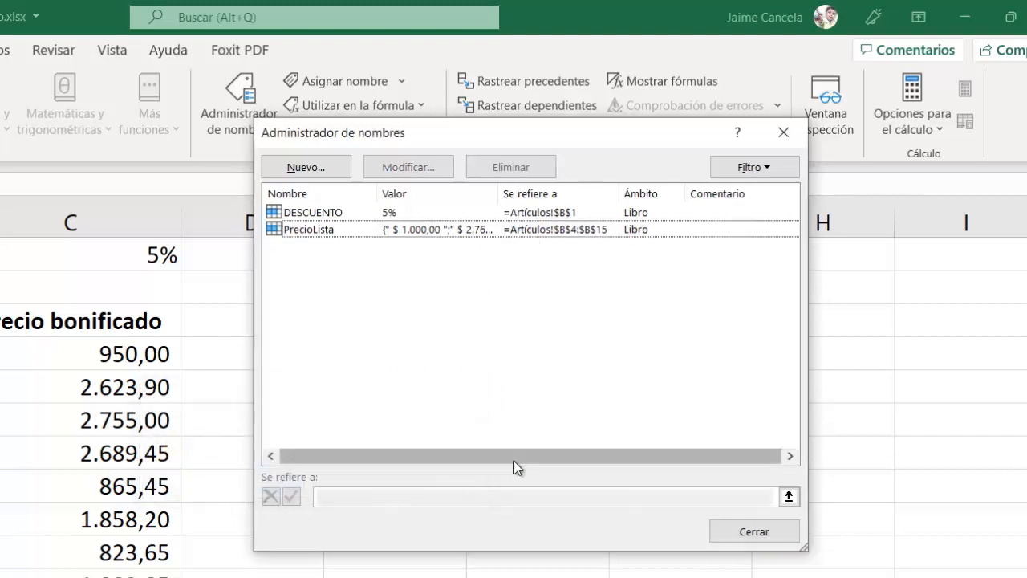
pyautogui.click(770, 530)
pyautogui.click(482, 570)
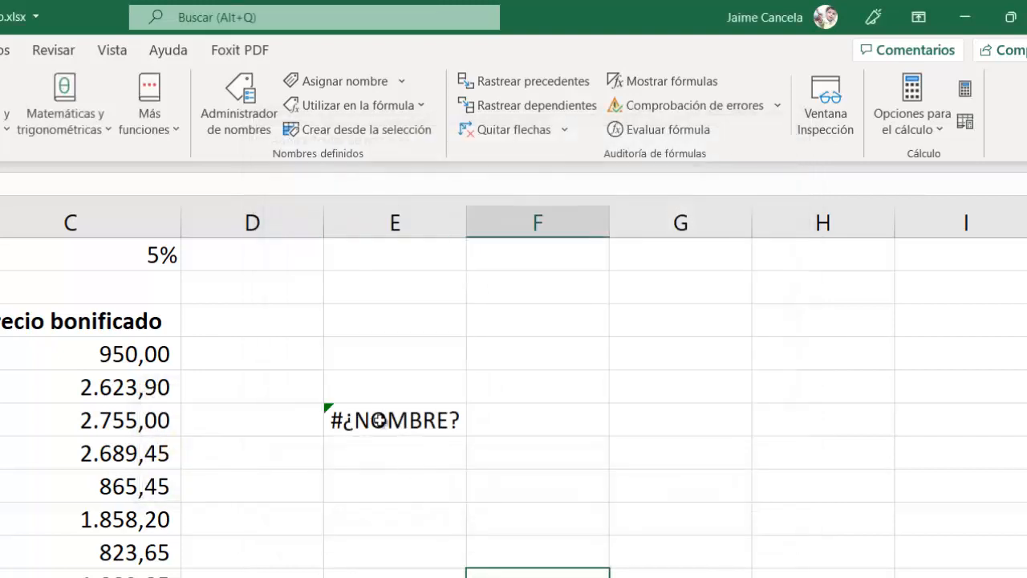
# - Inspect the average formula in cell E6 for its reference to the deleted name
pyautogui.click(378, 419)
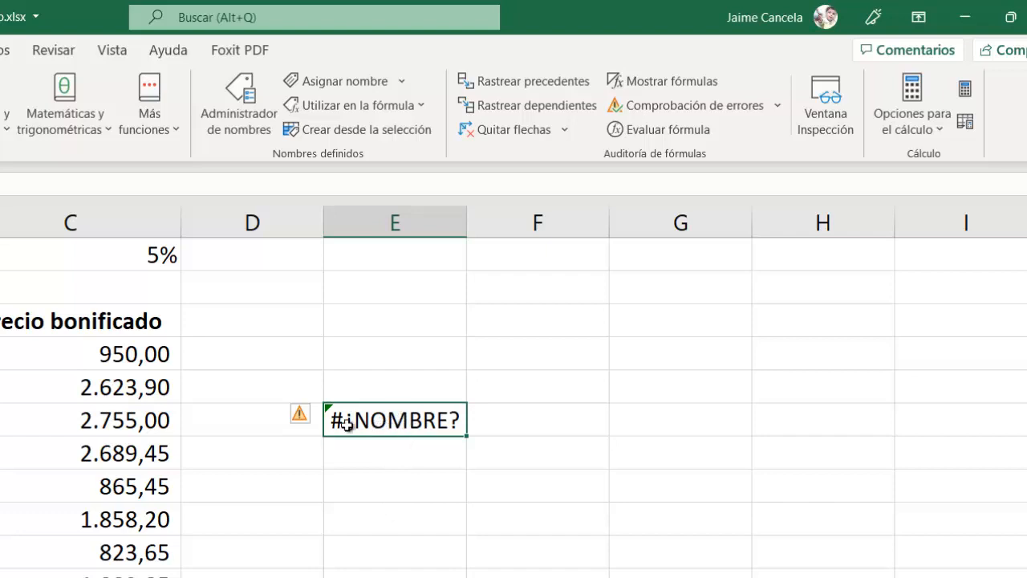
pyautogui.doubleClick(403, 418)
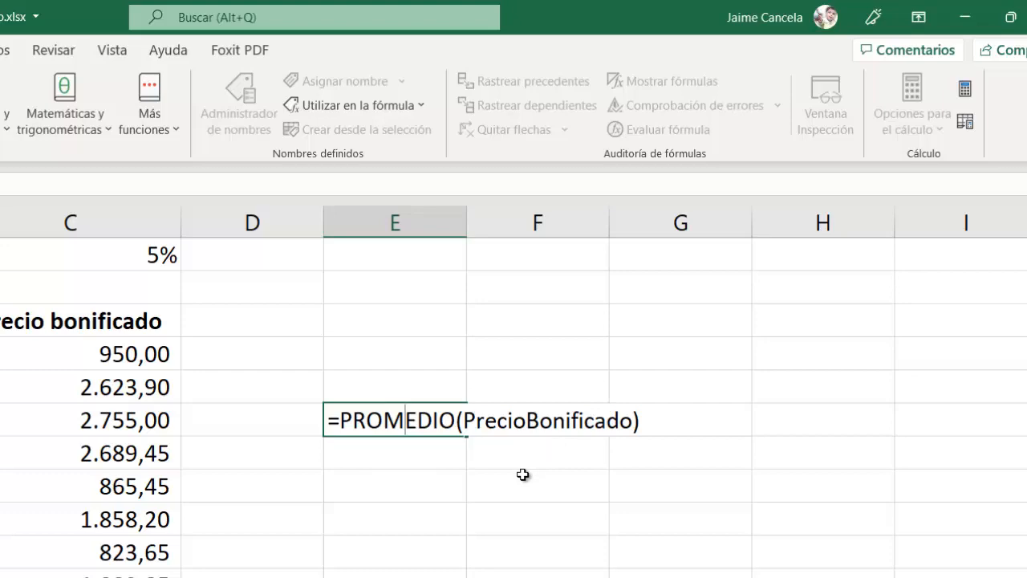
pyautogui.press('Return')
# - Name the discounted prices in column C, starting at C4, PrecioBonificado
pyautogui.moveTo(482, 302); pyautogui.dragTo(520, 577)
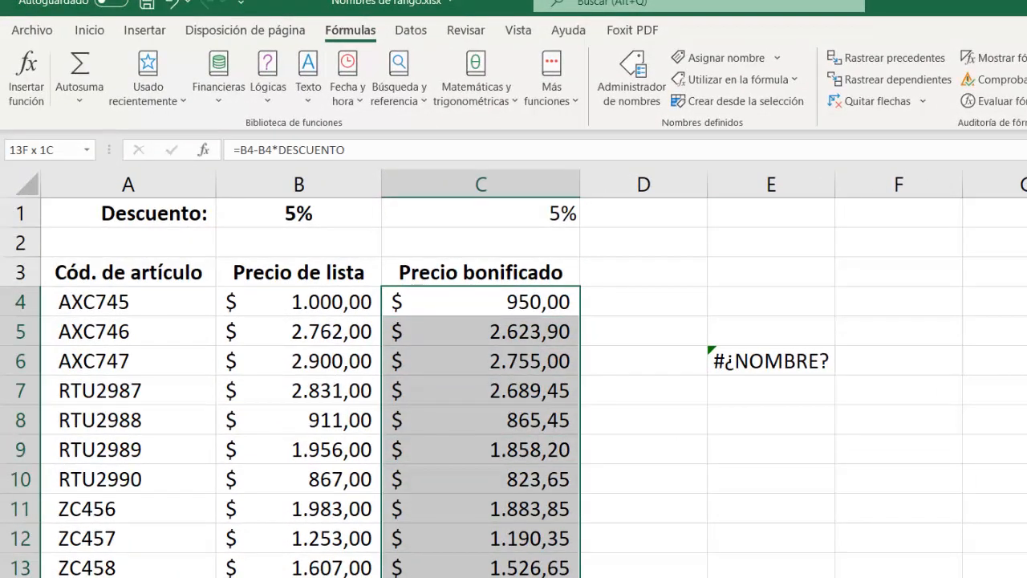
pyautogui.click(32, 150)
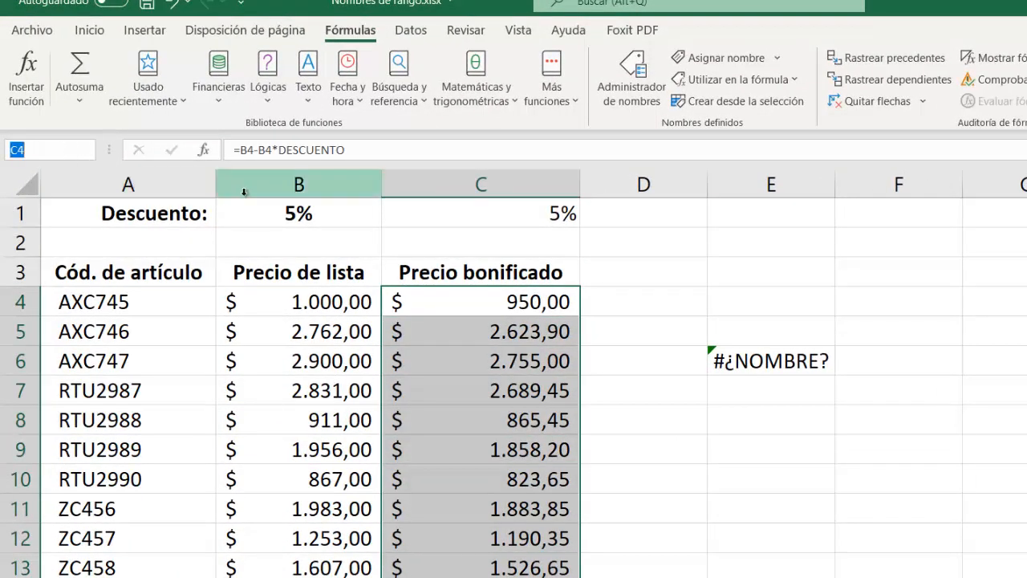
pyautogui.write('Precio')
pyautogui.write('Bonificado')
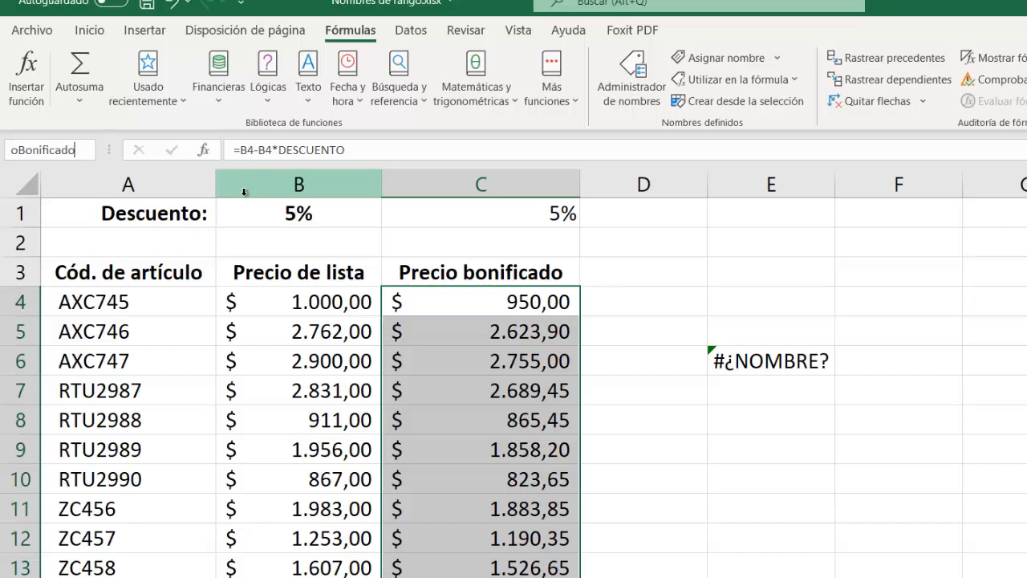
pyautogui.press('Return')
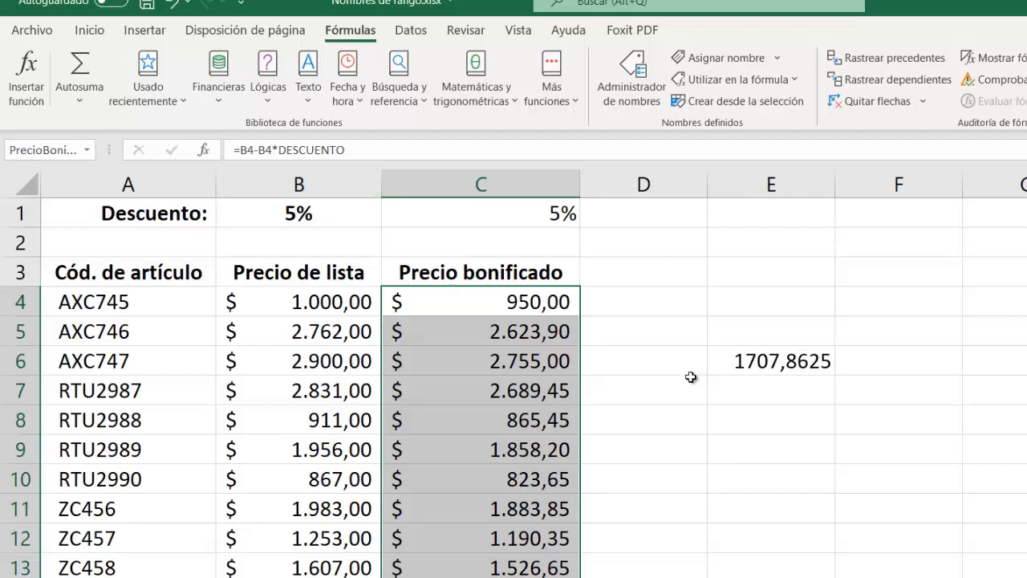
# - Examine which range the PROMEDIO formula in cell E6 refers to through the recreated name
pyautogui.click(754, 370)
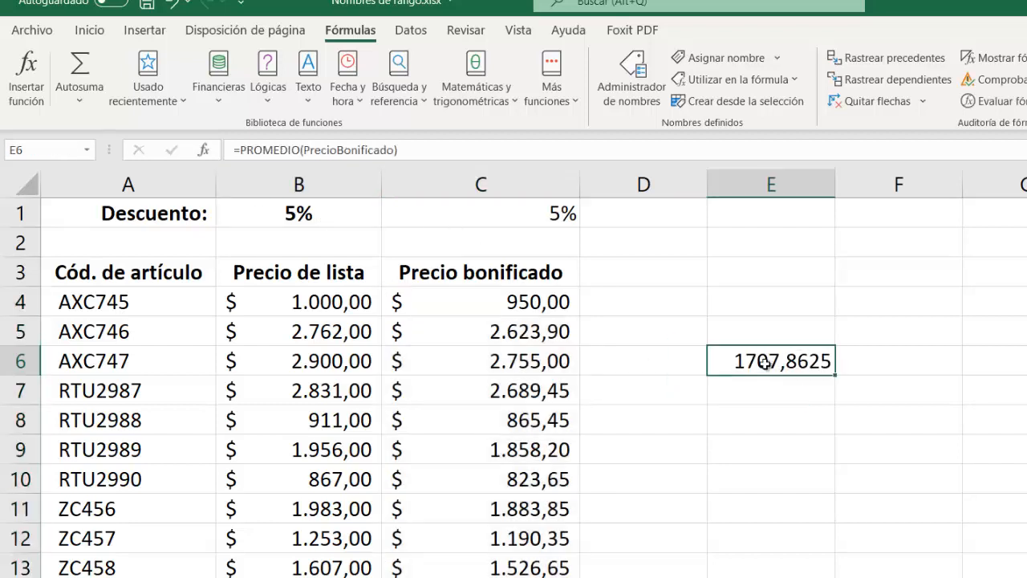
pyautogui.doubleClick(766, 363)
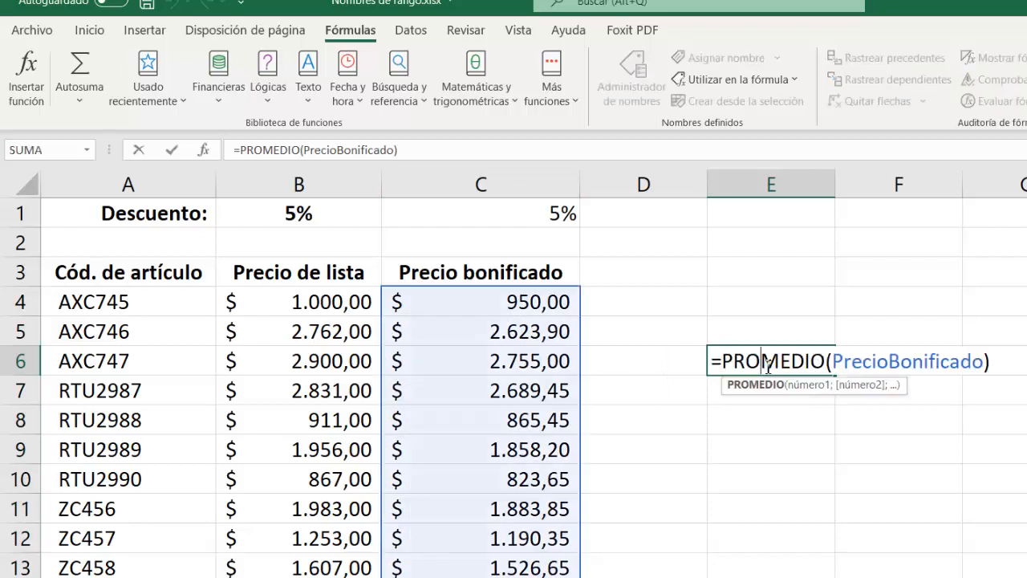
pyautogui.press('Return')
pyautogui.click(738, 439)
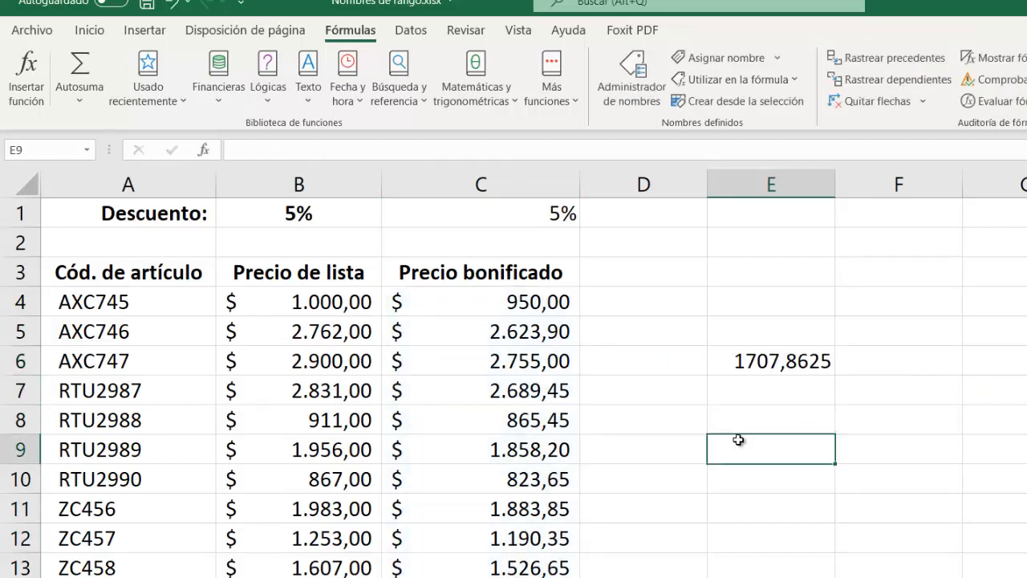